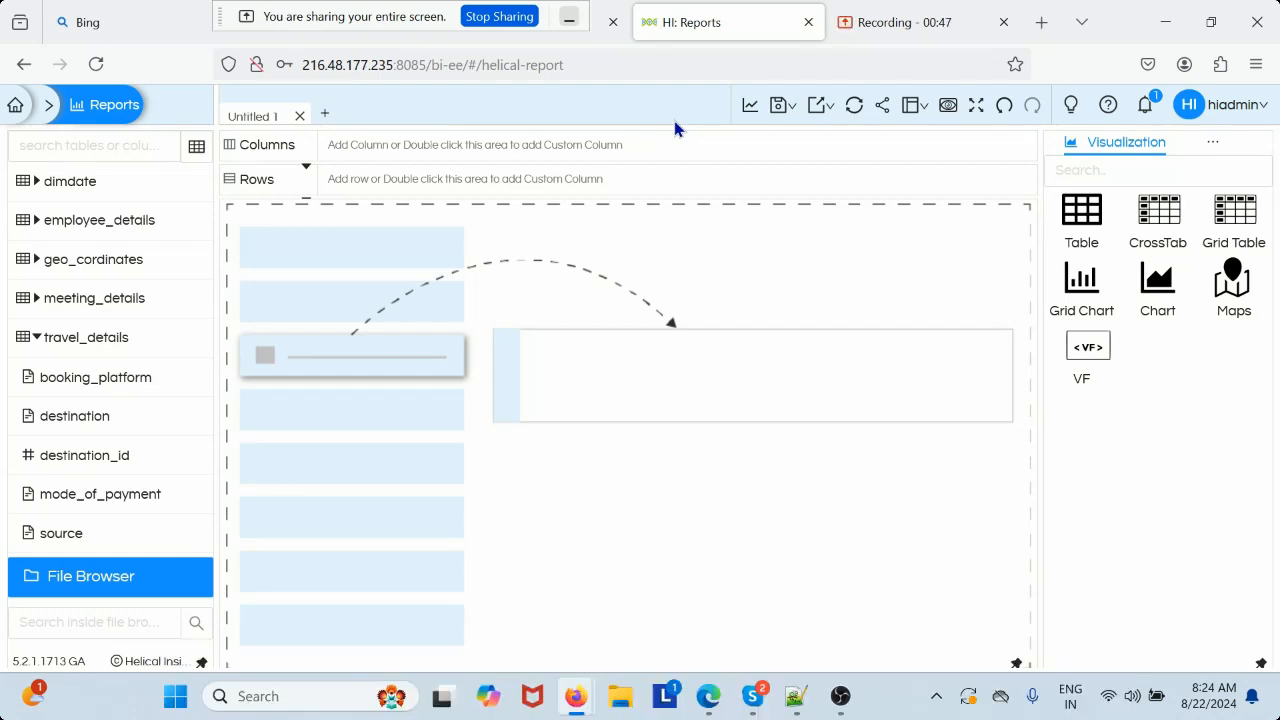
# Add source from travel_details as a column and travel_cost from the same table as a row
pyautogui.click(60, 537)
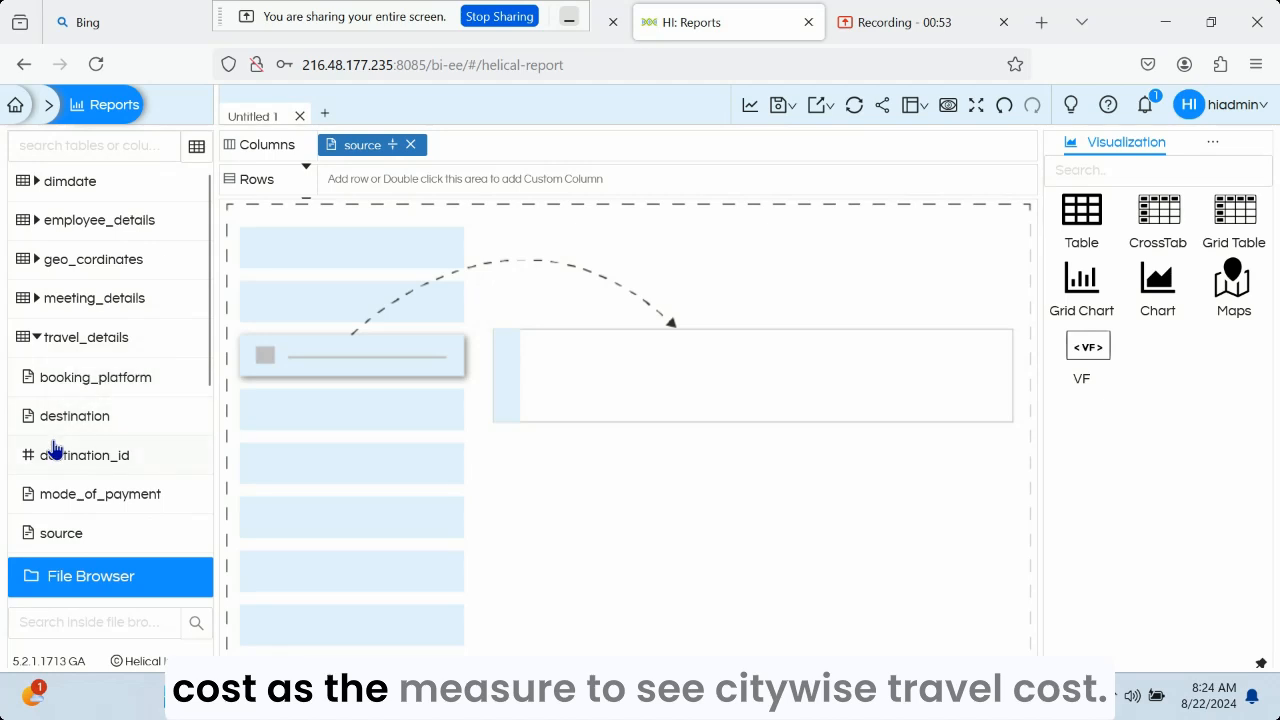
pyautogui.scroll(-2, 60, 440)
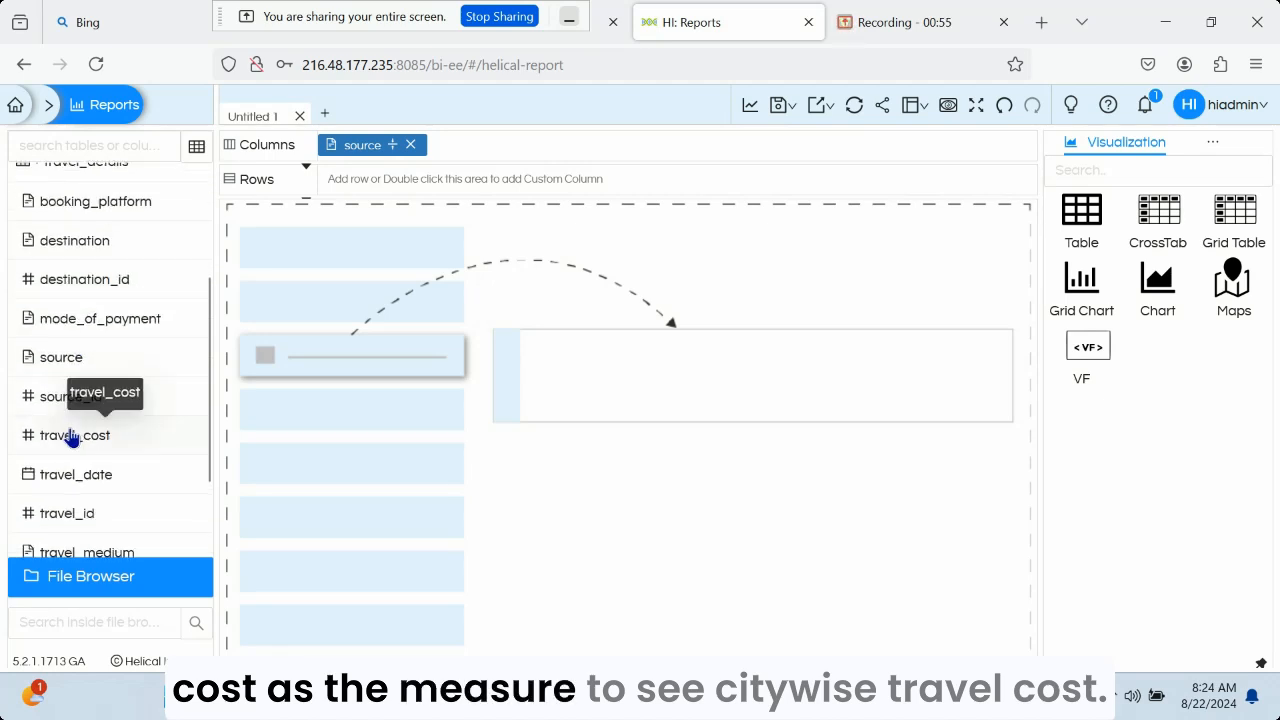
pyautogui.click(72, 440)
pyautogui.moveTo(520, 145); pyautogui.dragTo(360, 160)
# Assign the city geographic role to the source column
pyautogui.click(362, 145)
pyautogui.moveTo(335, 410)
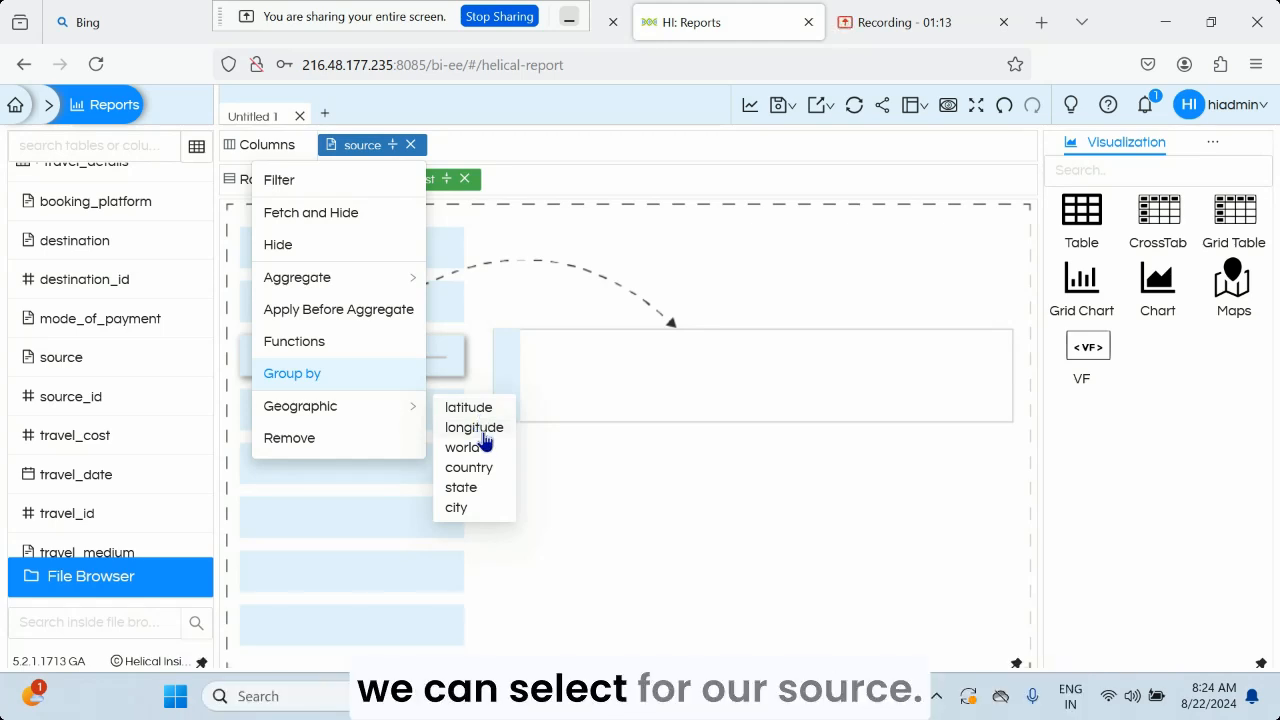
pyautogui.click(477, 512)
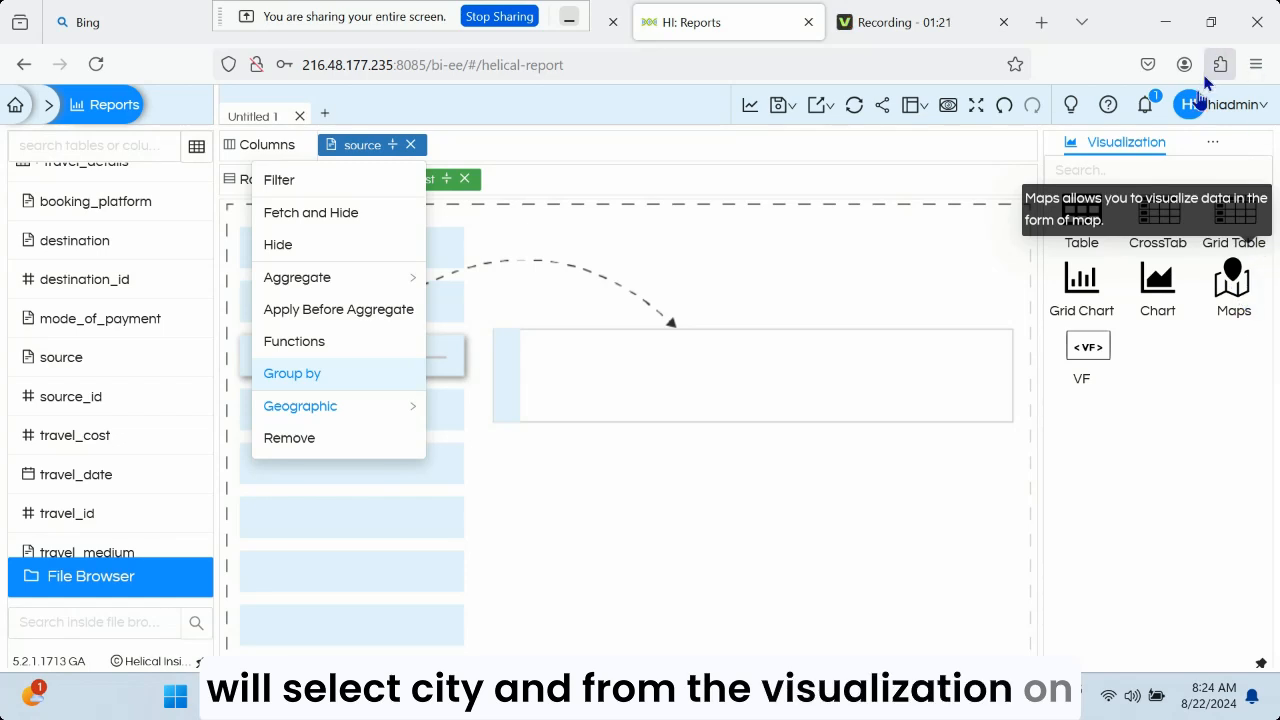
# Generate a Maps visualization of travel cost by source city and bring India into close view
pyautogui.click(1125, 145)
pyautogui.click(1231, 280)
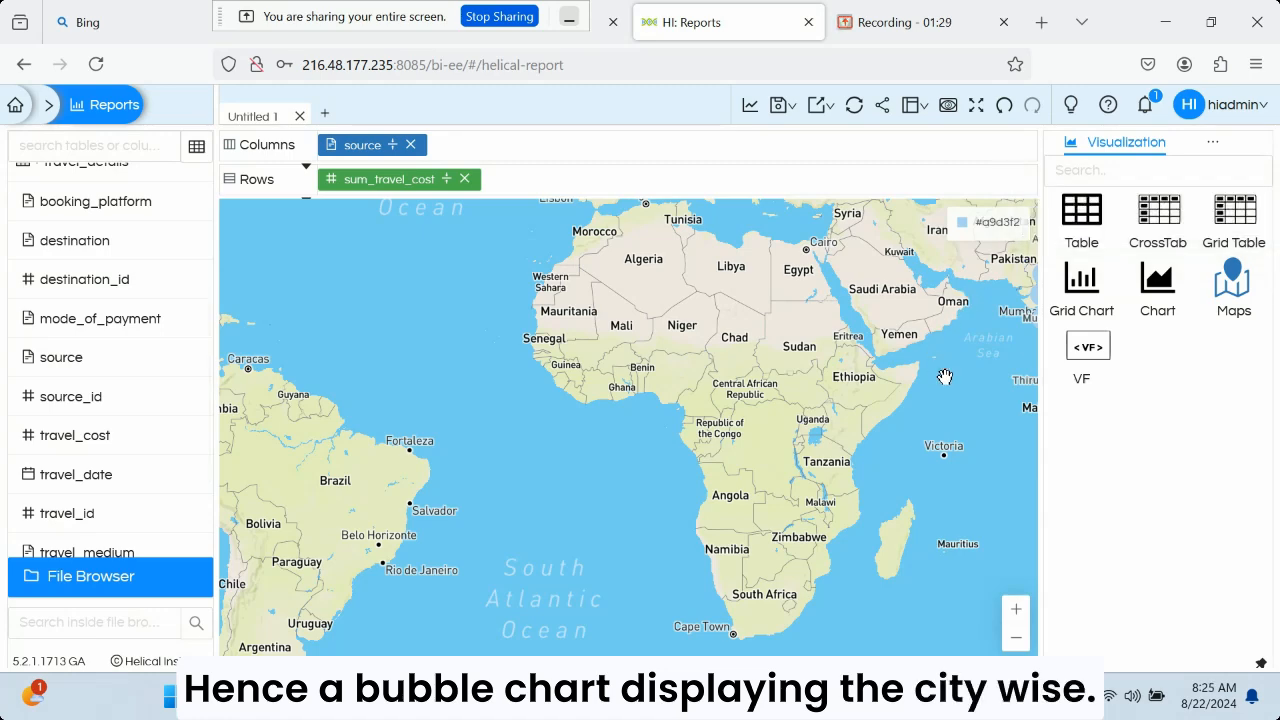
pyautogui.moveTo(930, 380); pyautogui.dragTo(562, 512)
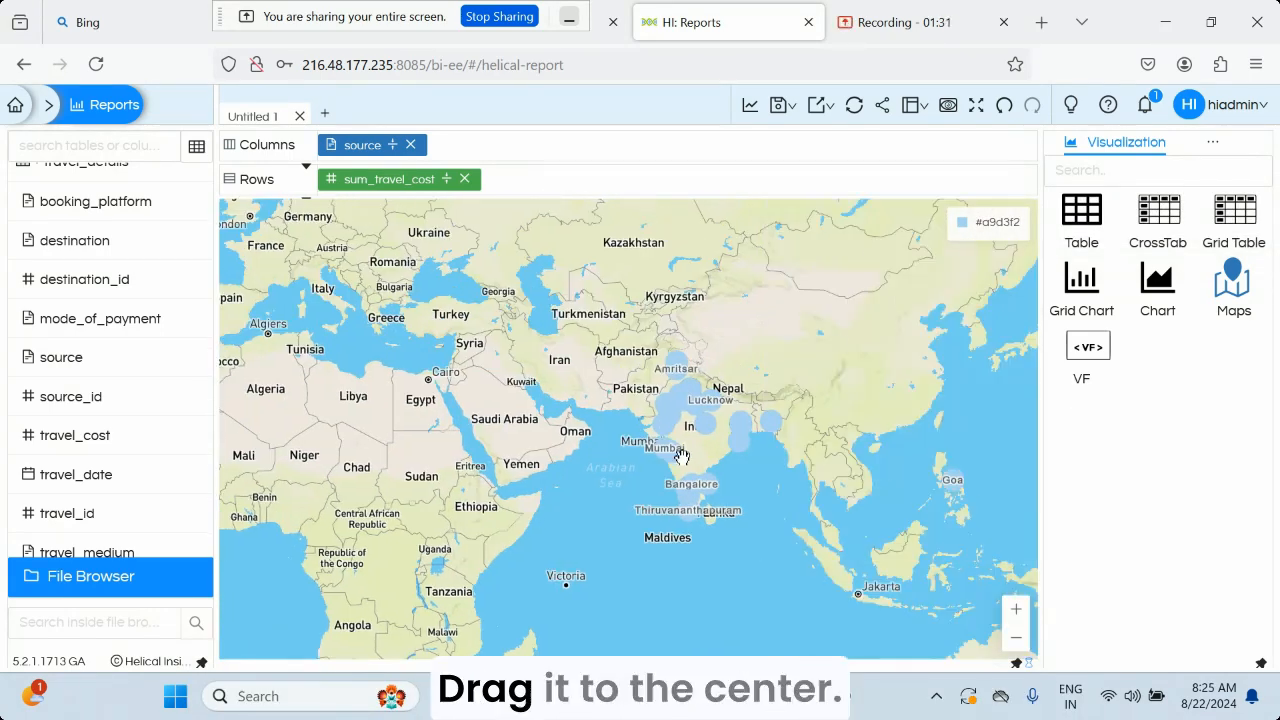
pyautogui.scroll(3, 757, 430)
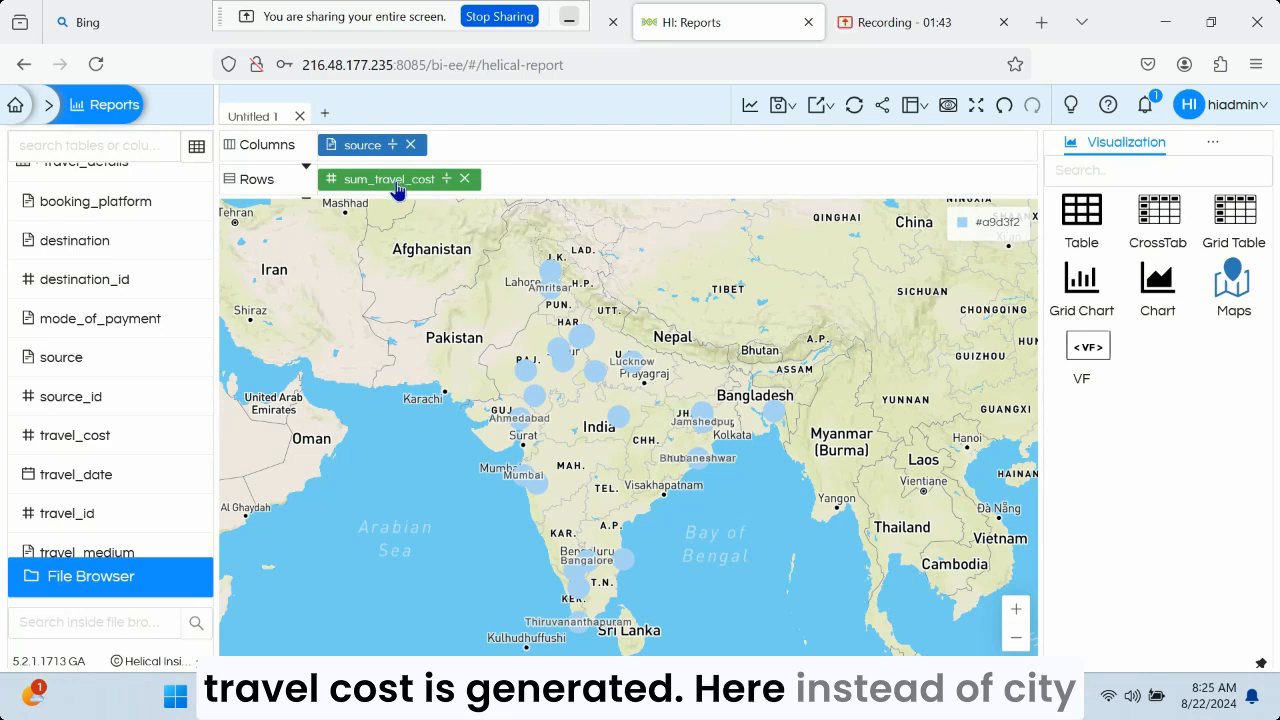
# Replace the source column with latitude and longitude from the geo_cordinates table
pyautogui.moveTo(392, 182); pyautogui.dragTo(358, 133)
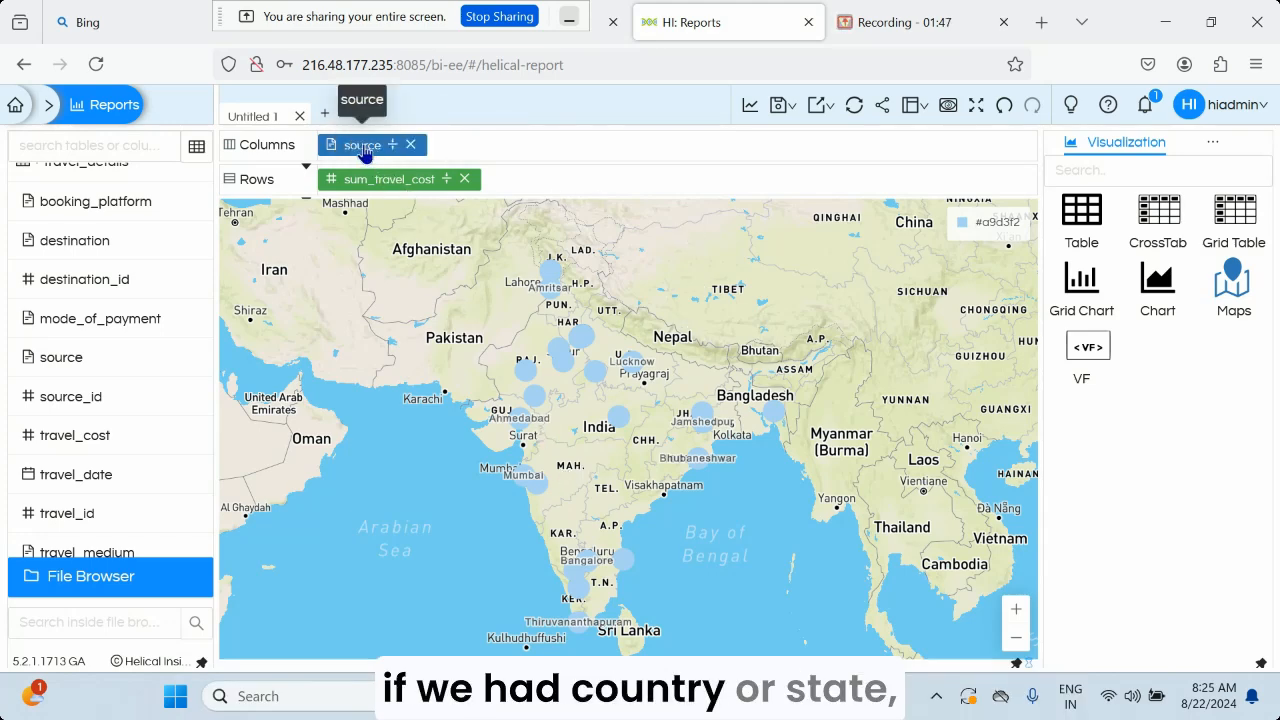
pyautogui.click(363, 147)
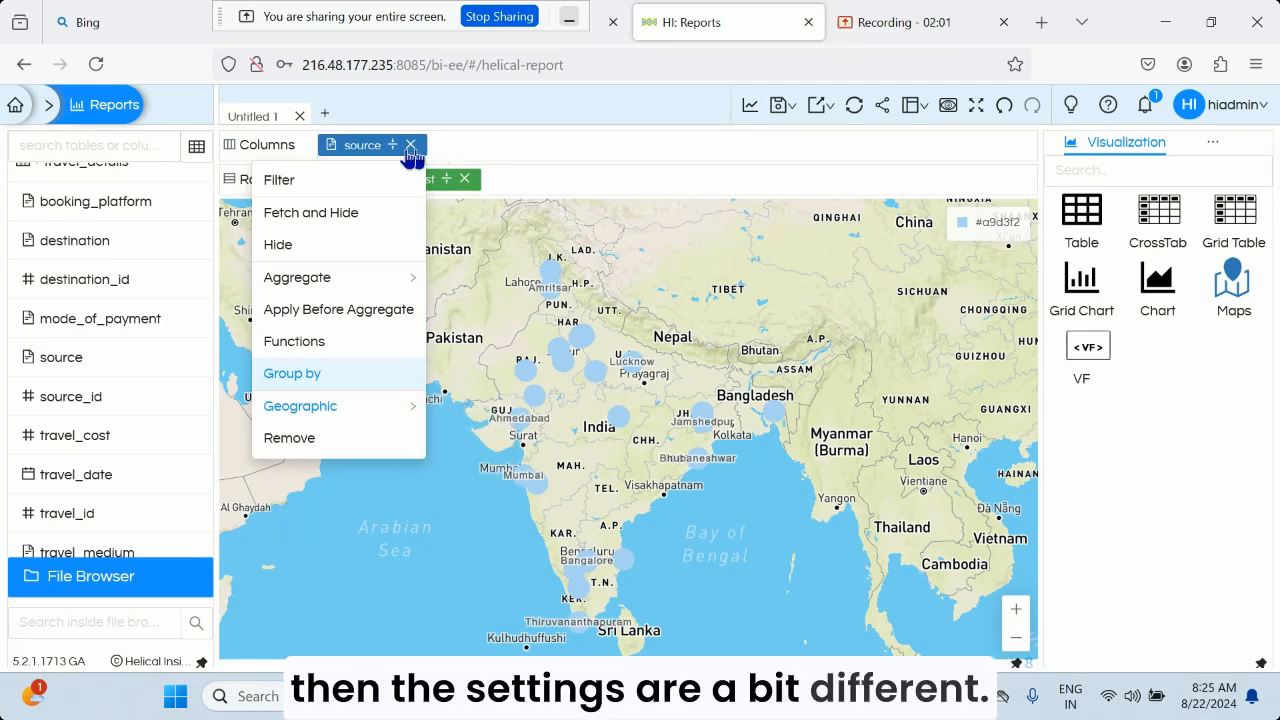
pyautogui.click(410, 144)
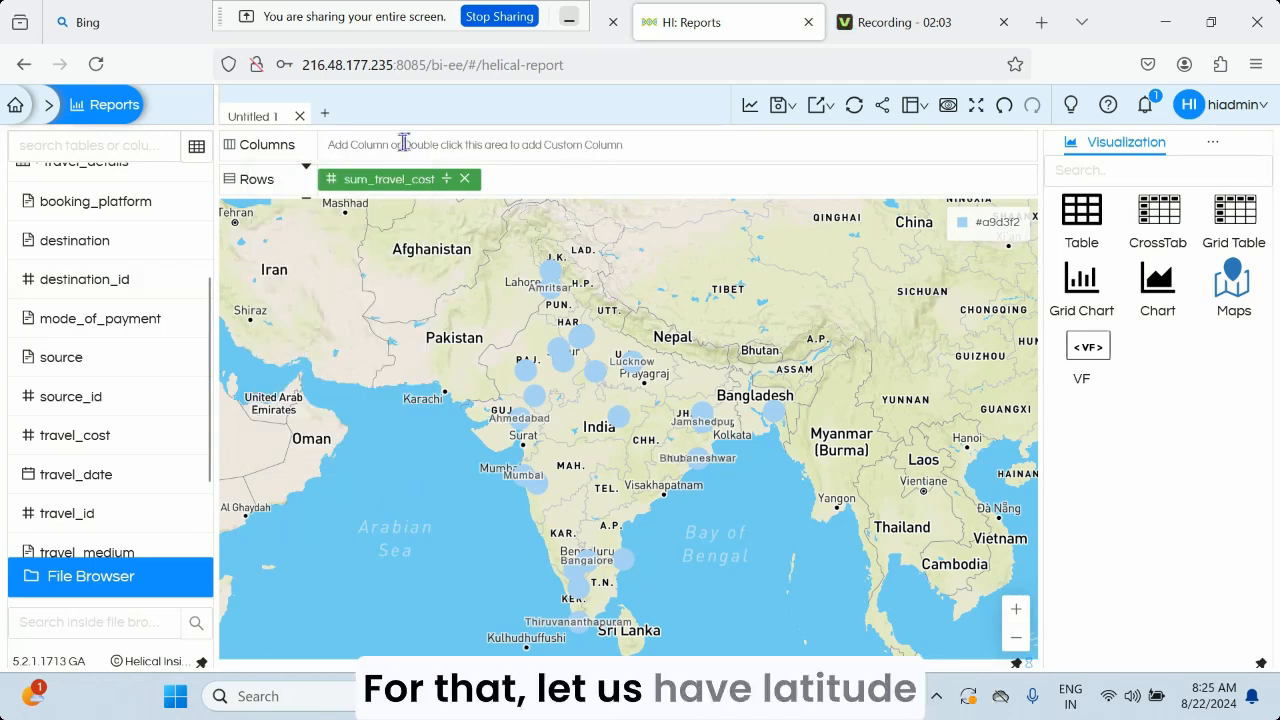
pyautogui.scroll(3, 125, 287)
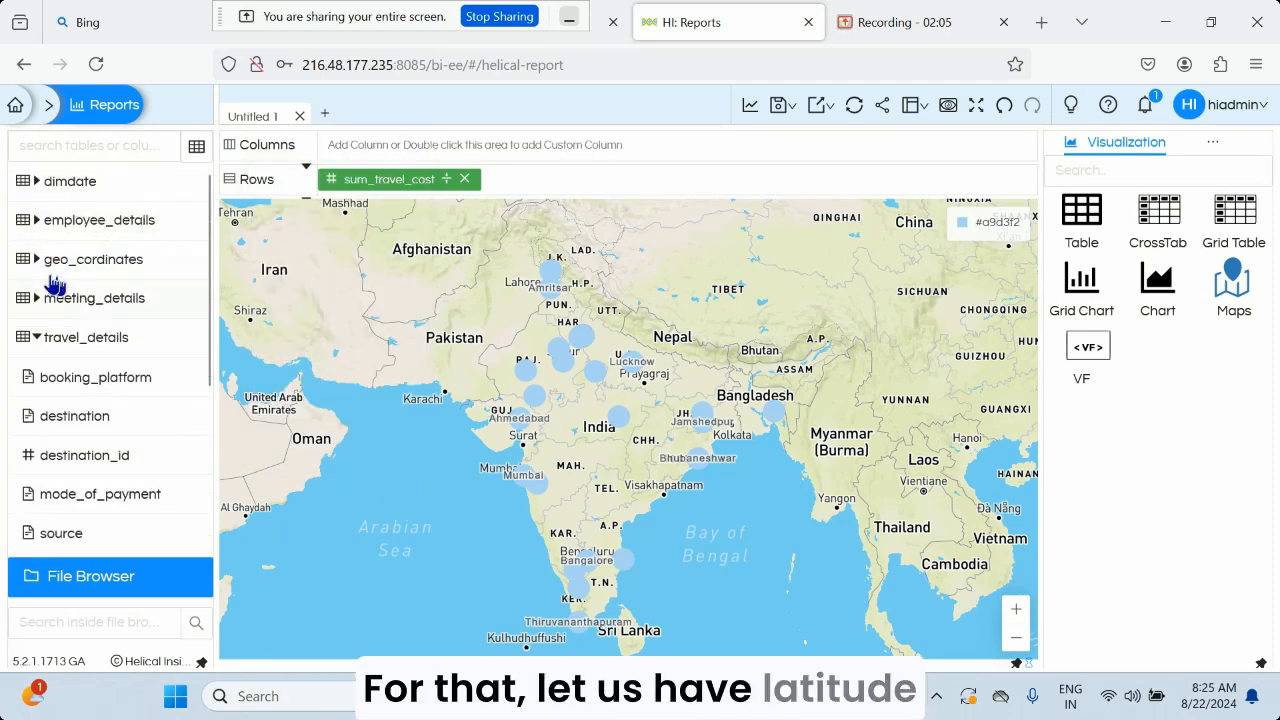
pyautogui.click(46, 262)
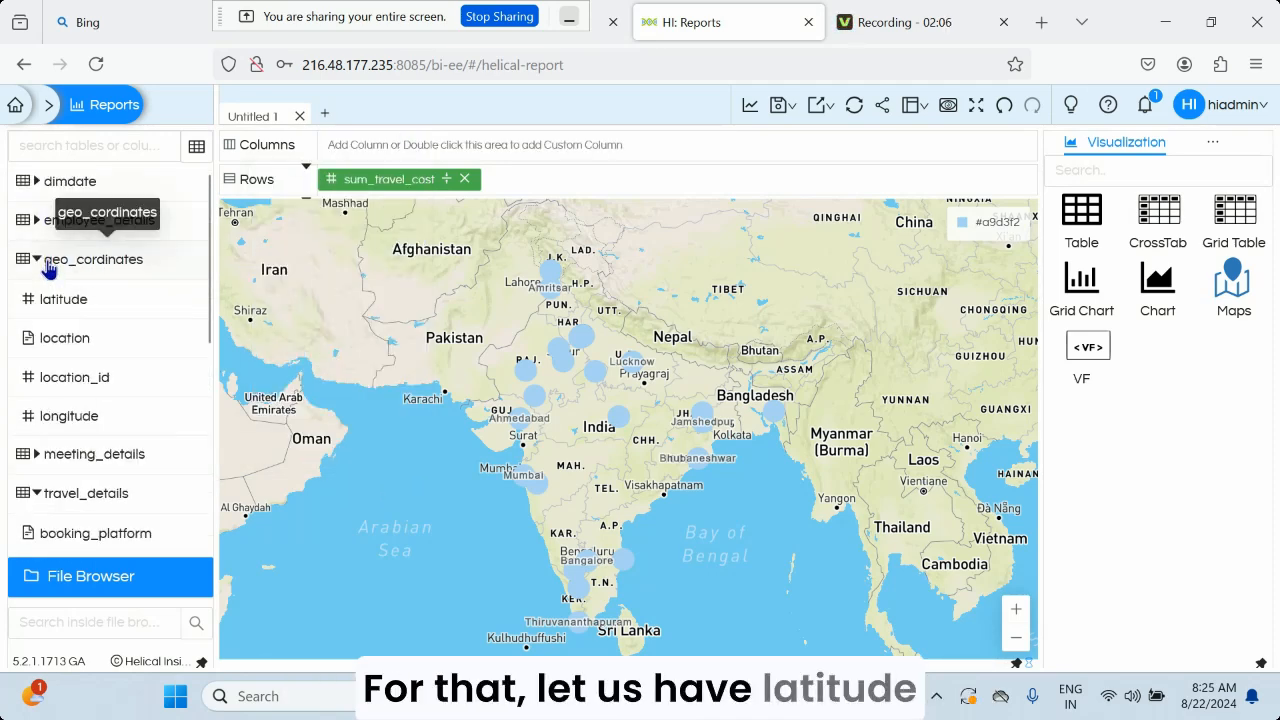
pyautogui.click(64, 309)
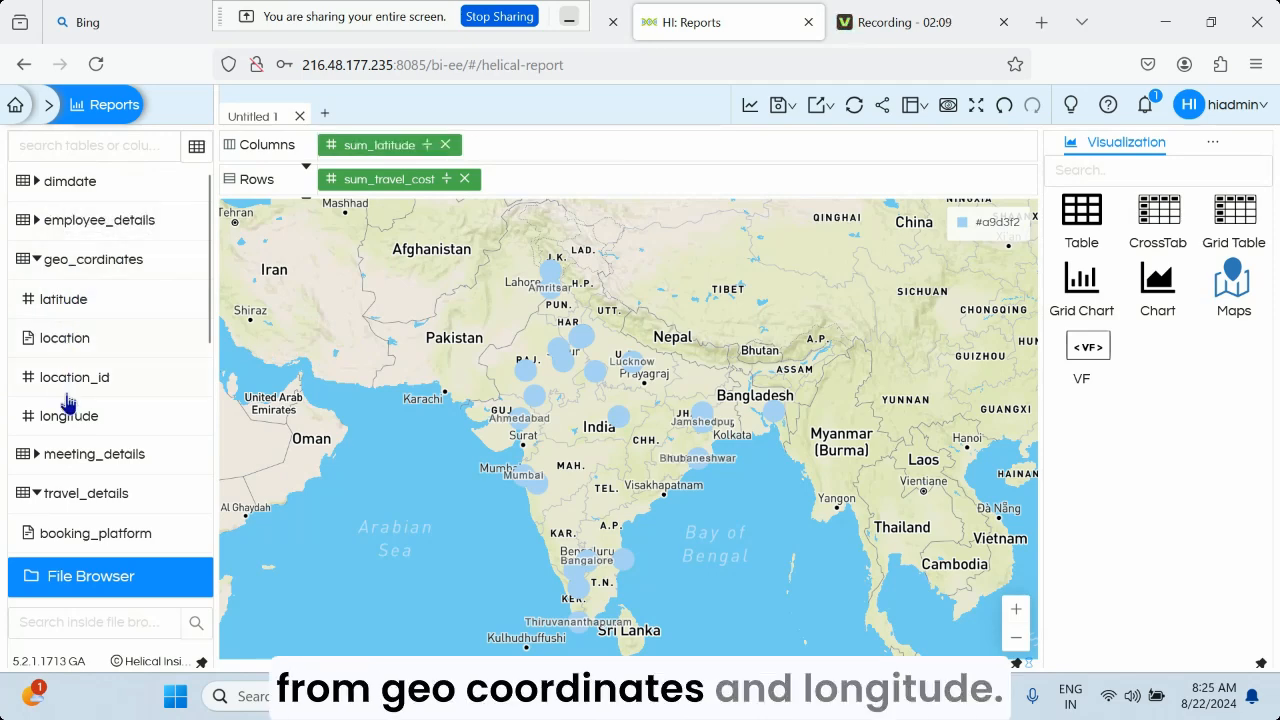
pyautogui.click(52, 414)
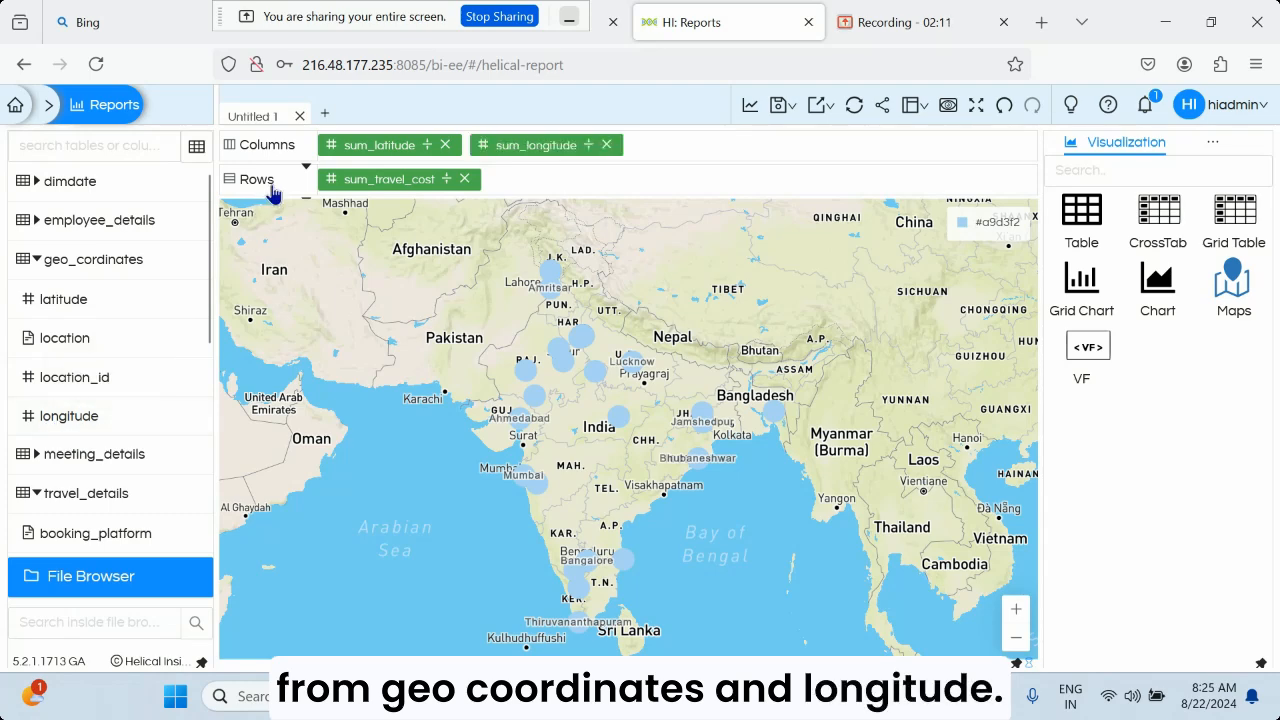
# Remove the Sum aggregate from latitude, set it to Group by and Discrete, and assign it the latitude geographic role
pyautogui.click(389, 148)
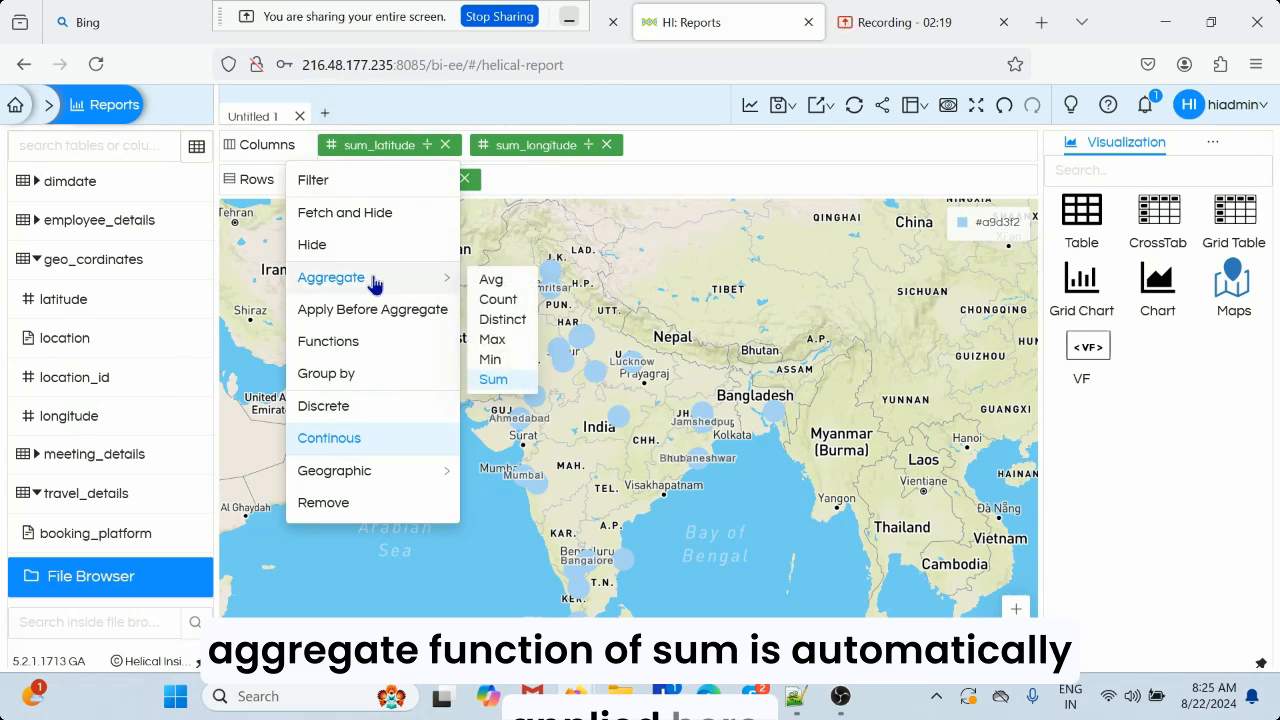
pyautogui.moveTo(406, 280)
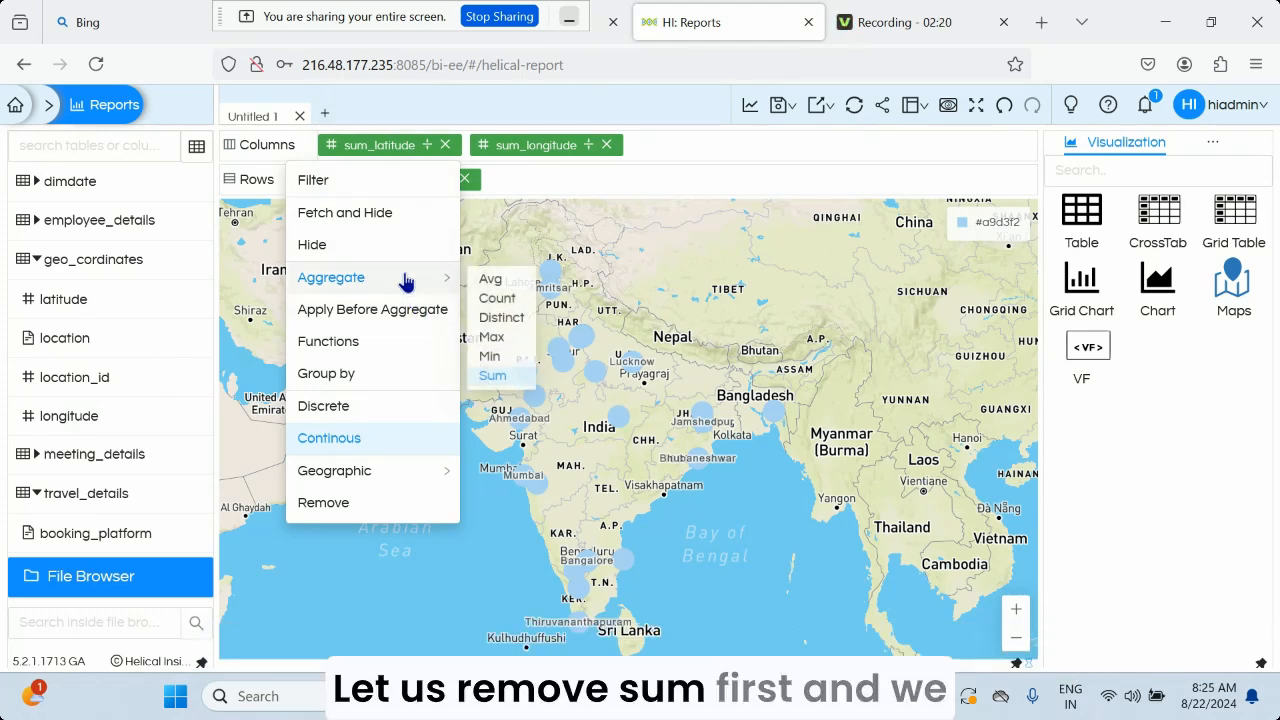
pyautogui.click(493, 382)
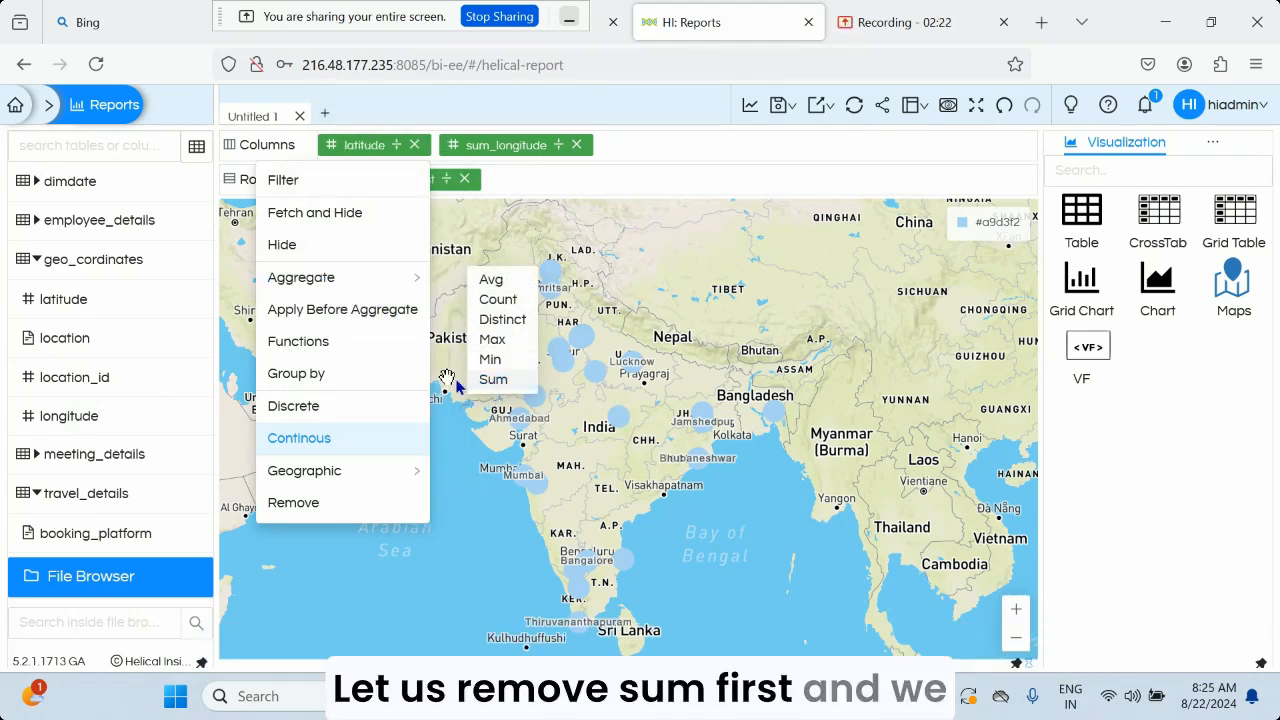
pyautogui.click(302, 378)
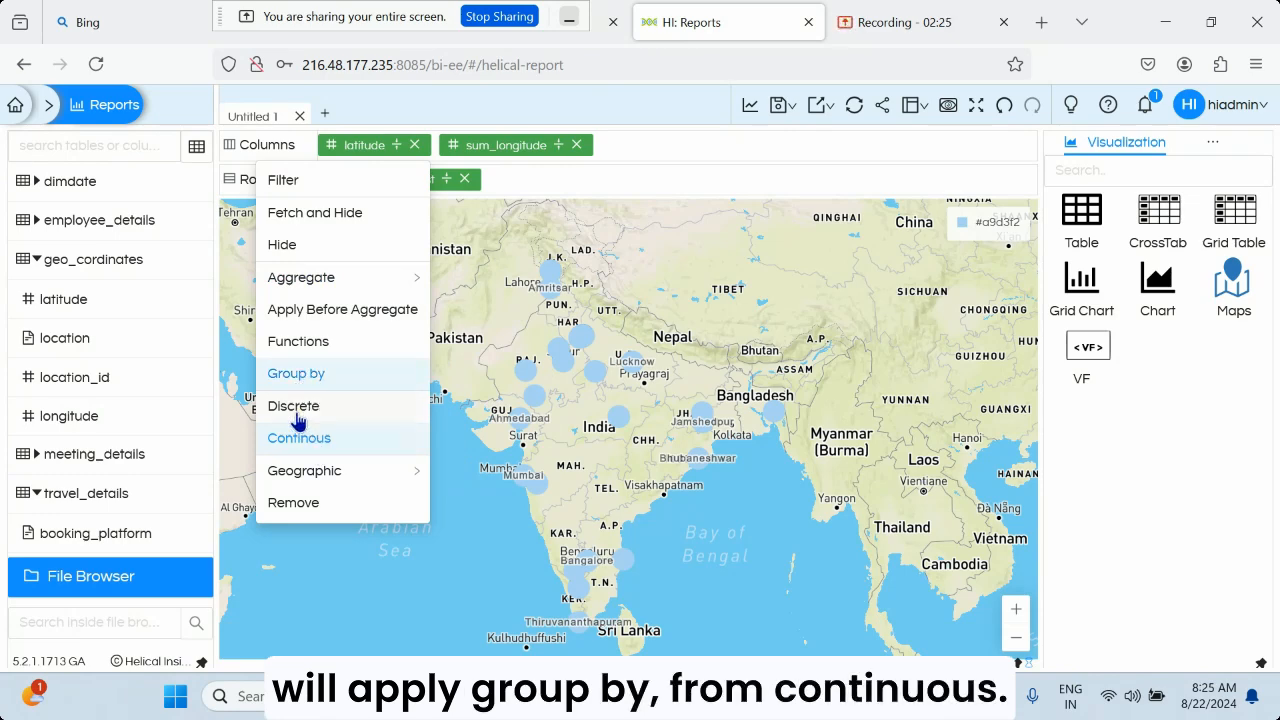
pyautogui.click(295, 412)
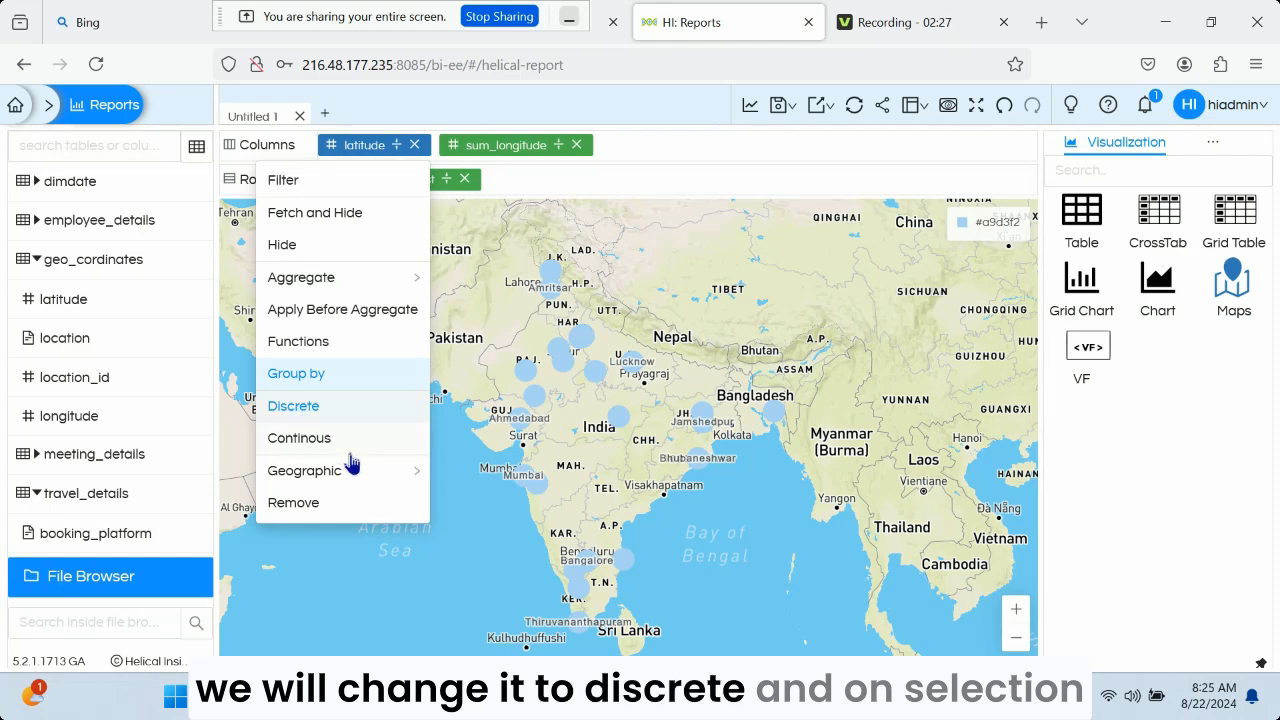
pyautogui.moveTo(355, 481)
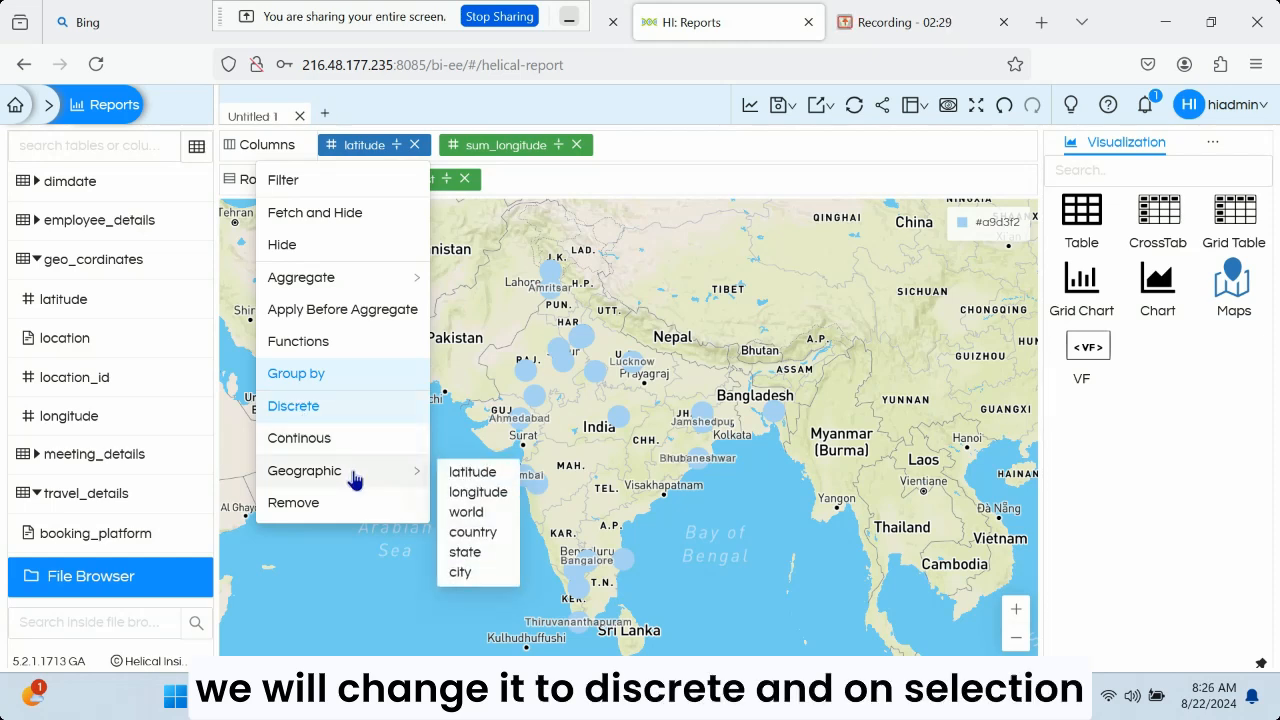
pyautogui.click(473, 478)
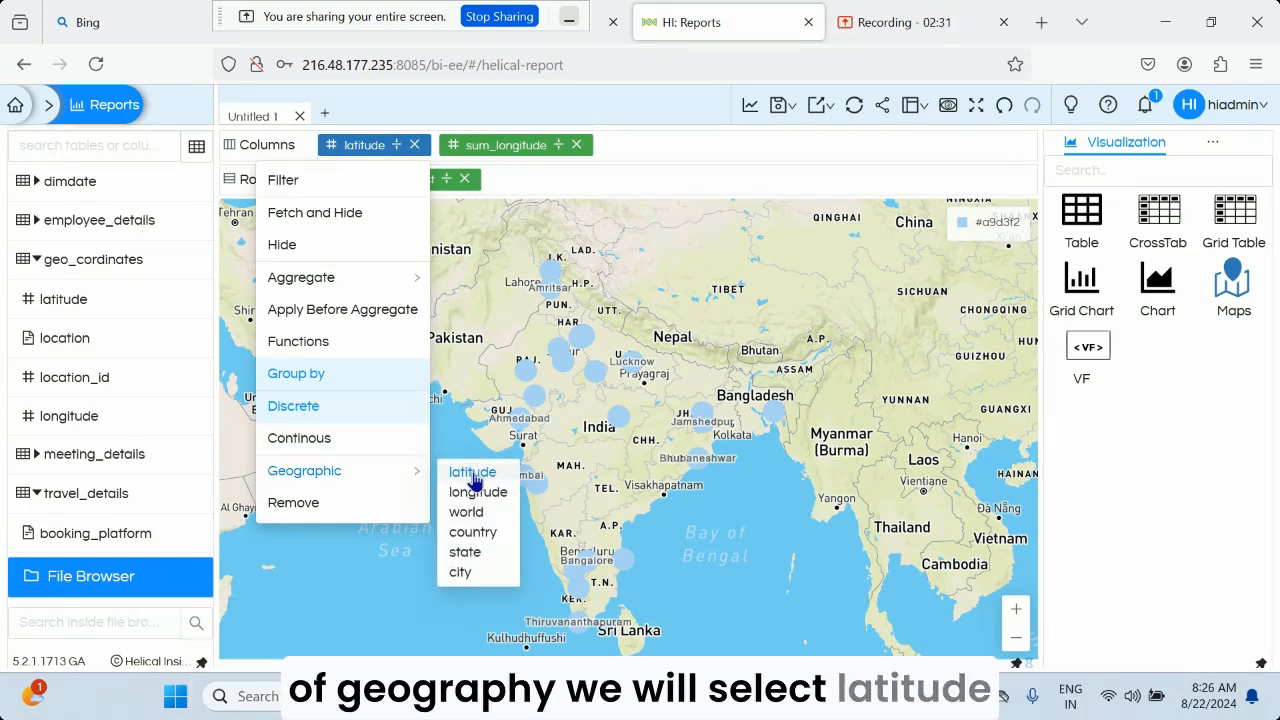
# Remove the Sum aggregate from longitude, set it to Group by and Discrete with the longitude geographic role, and regenerate the map
pyautogui.click(508, 146)
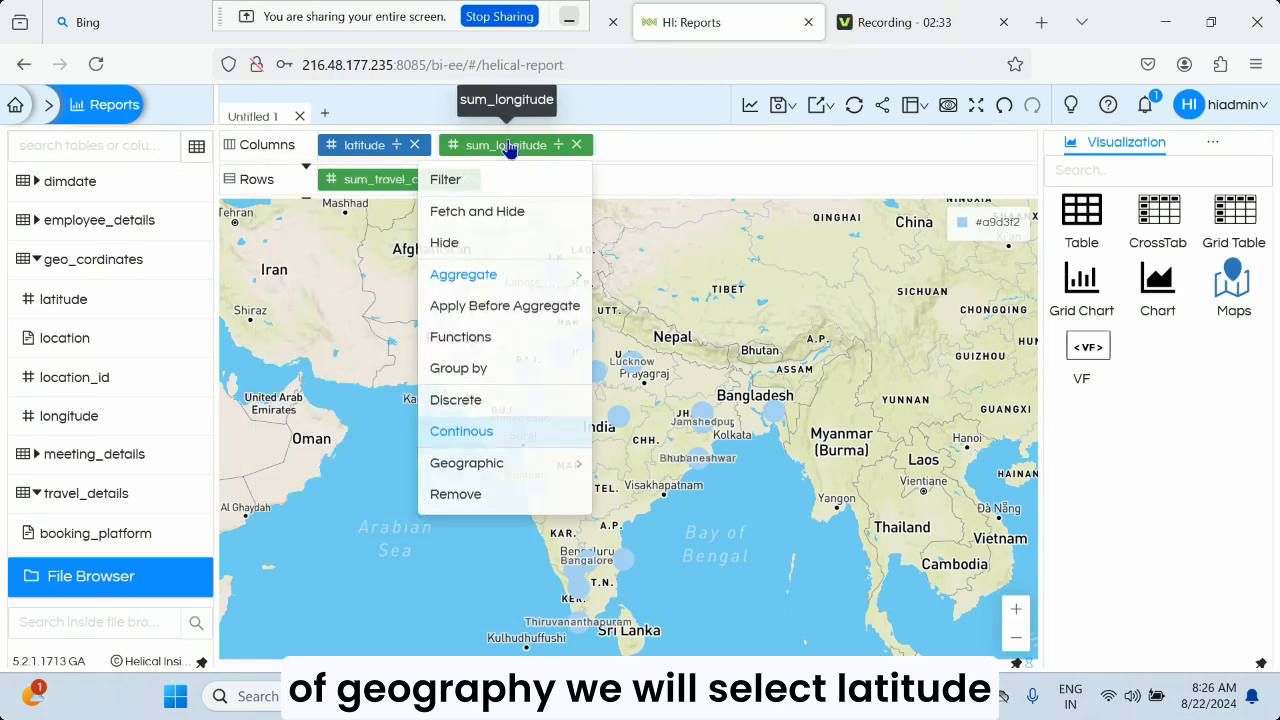
pyautogui.moveTo(514, 284)
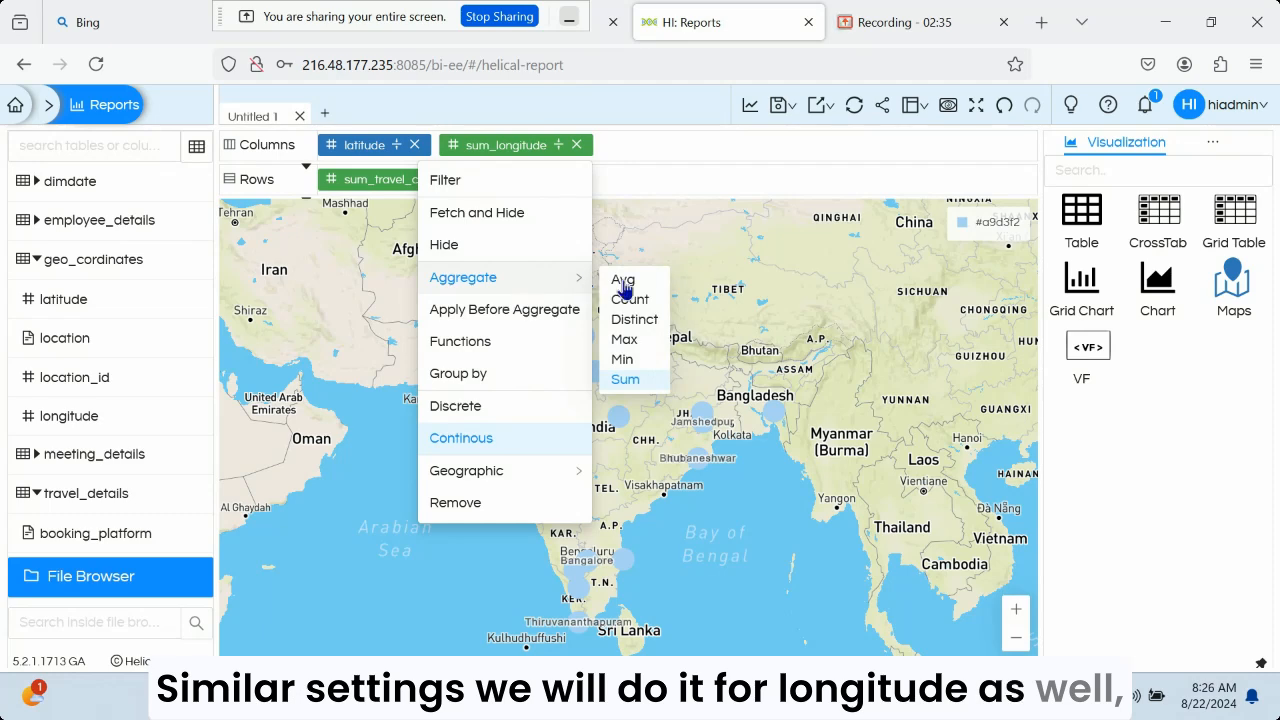
pyautogui.click(626, 378)
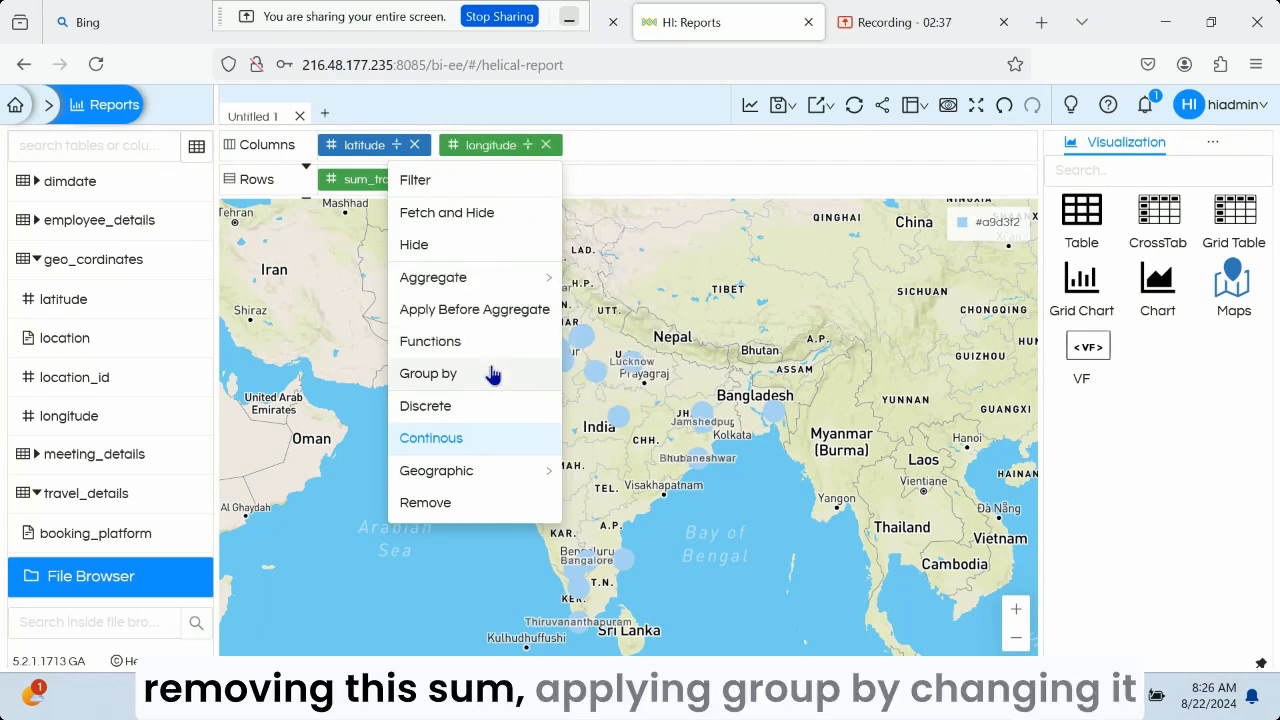
pyautogui.click(494, 374)
pyautogui.moveTo(516, 484)
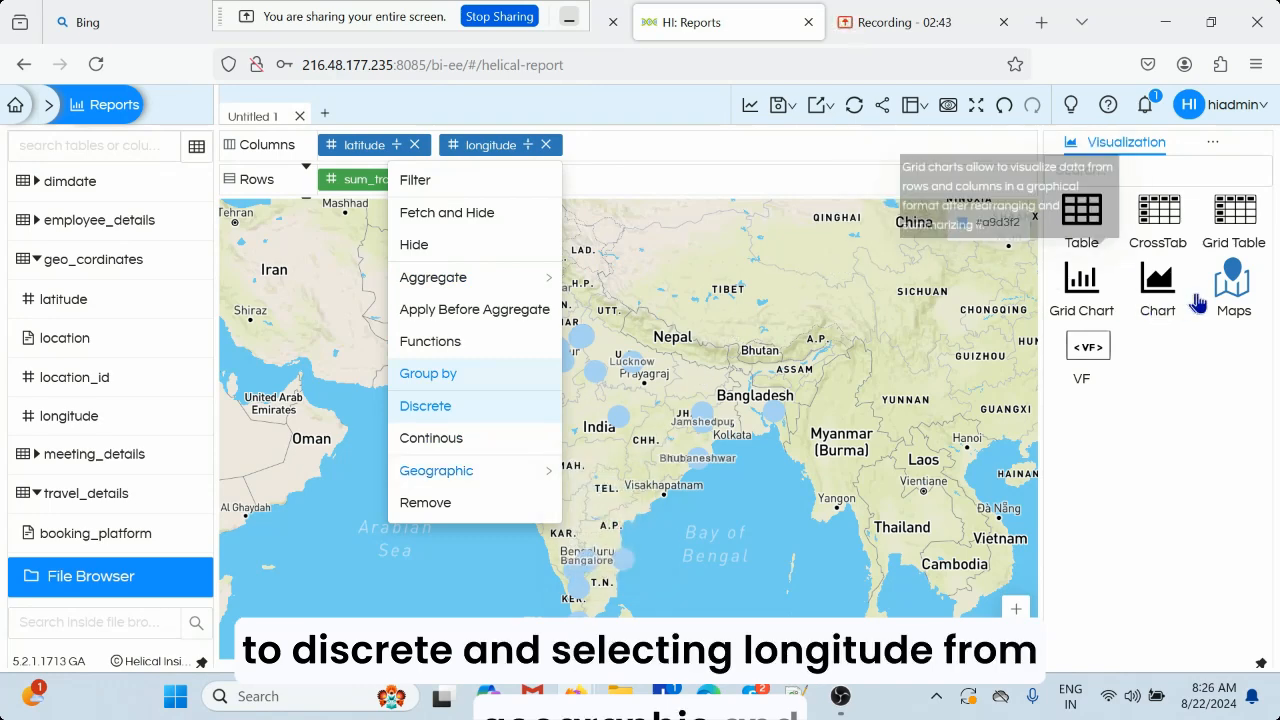
pyautogui.click(1236, 289)
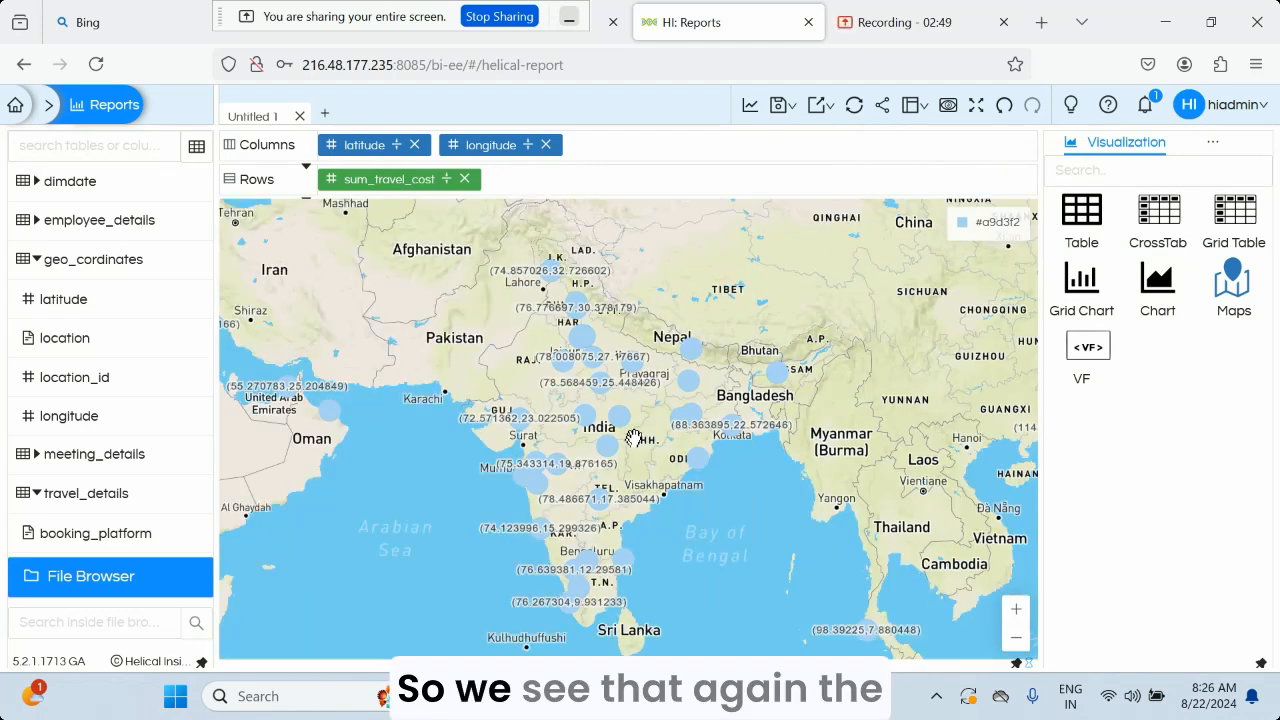
pyautogui.moveTo(634, 366)
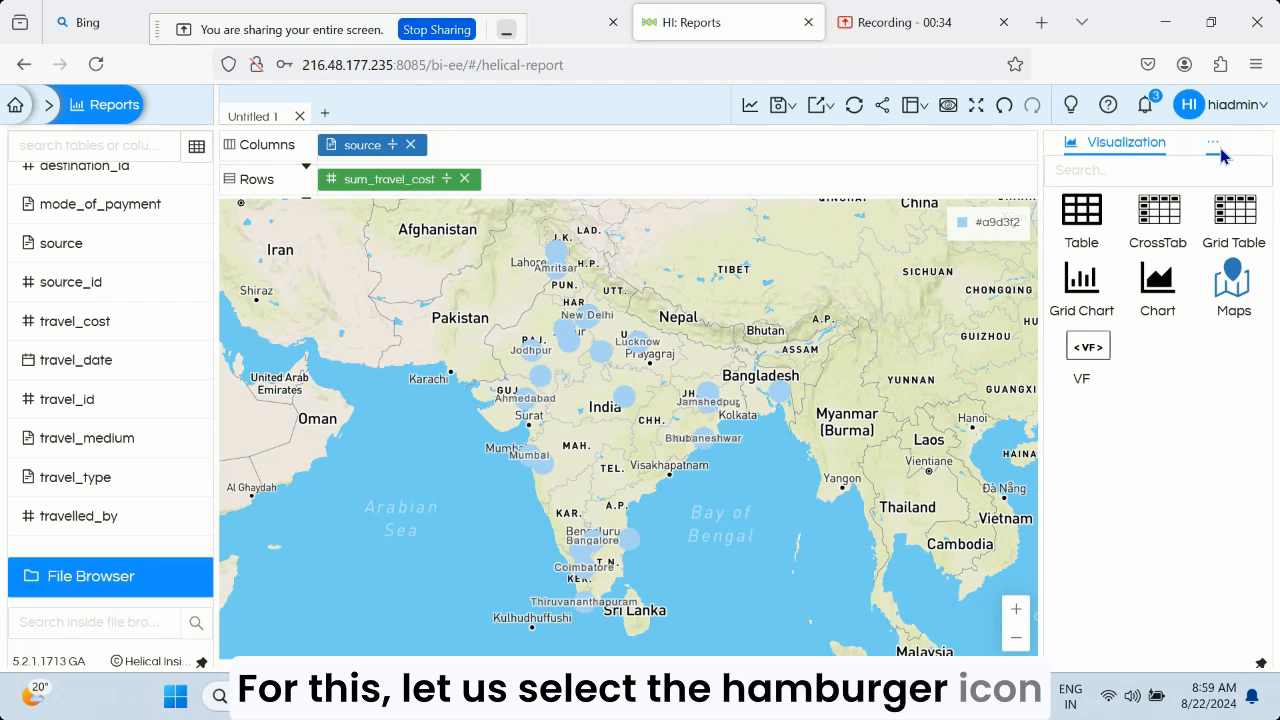
# In the marks for all measures, color the map points by source and label them with sum_travel_cost, regenerating the map
pyautogui.click(1213, 144)
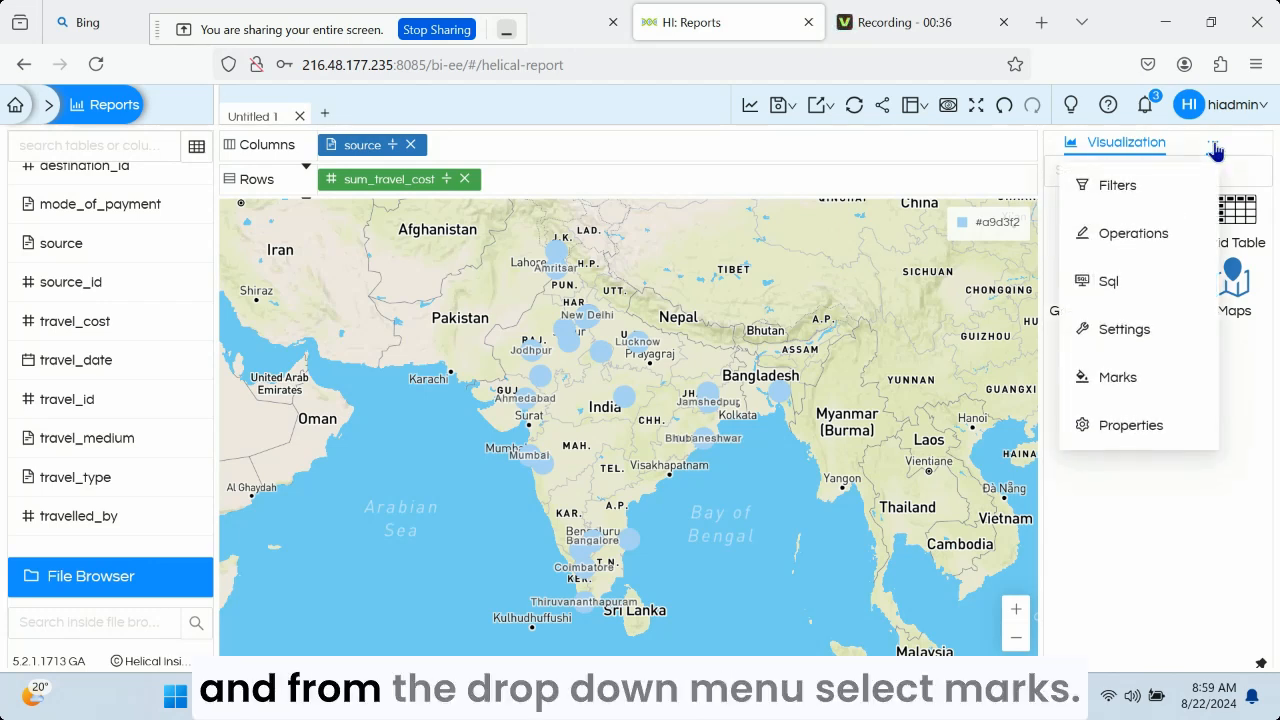
pyautogui.click(1116, 386)
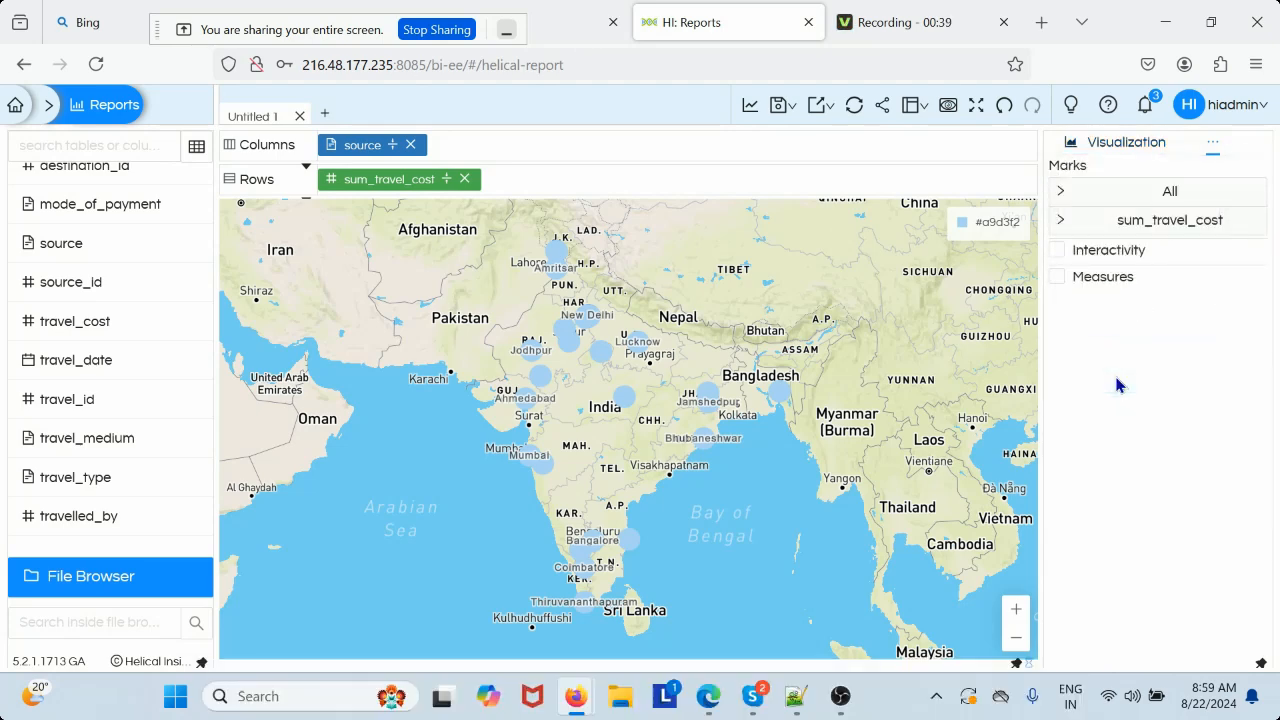
pyautogui.click(1072, 196)
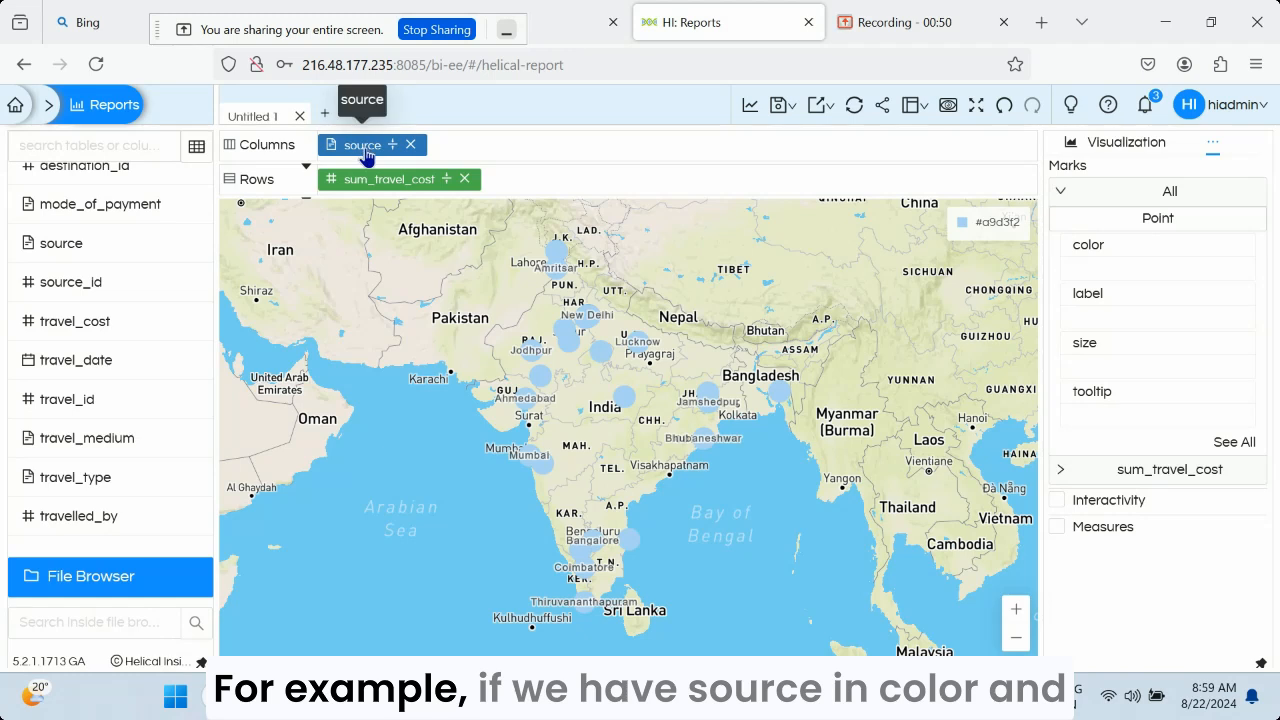
pyautogui.moveTo(367, 145); pyautogui.dragTo(1118, 278)
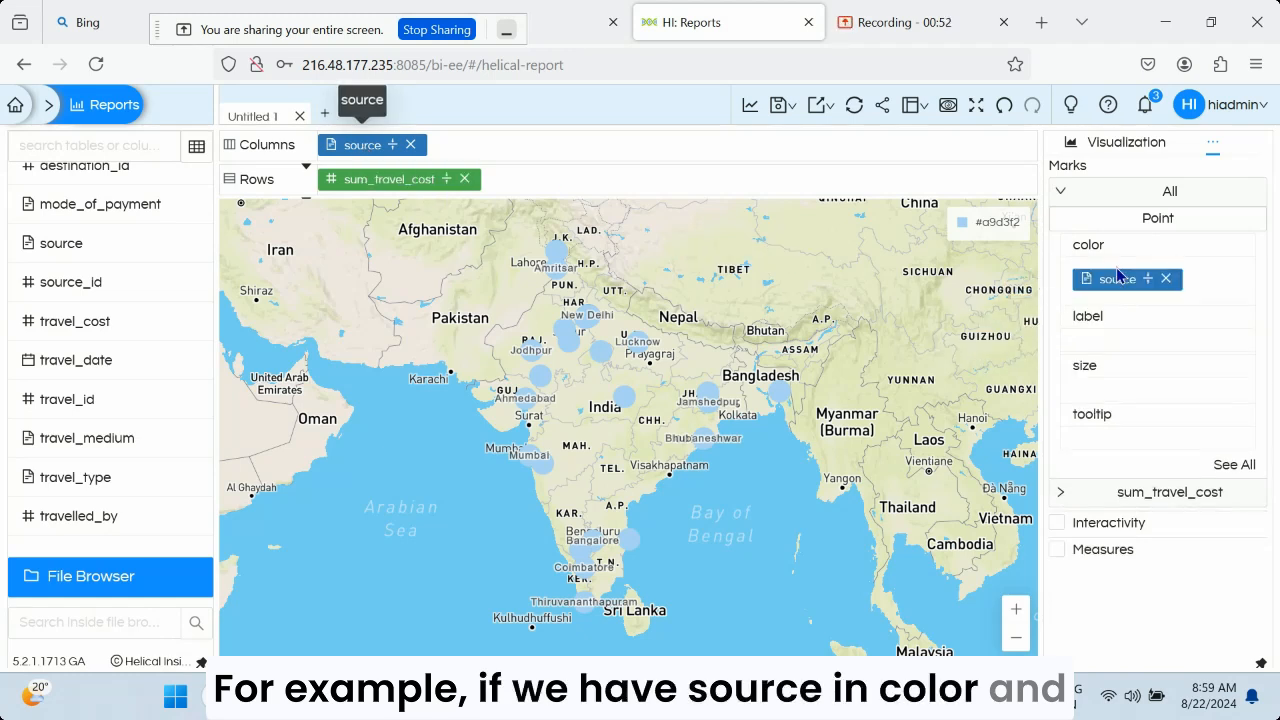
pyautogui.click(750, 108)
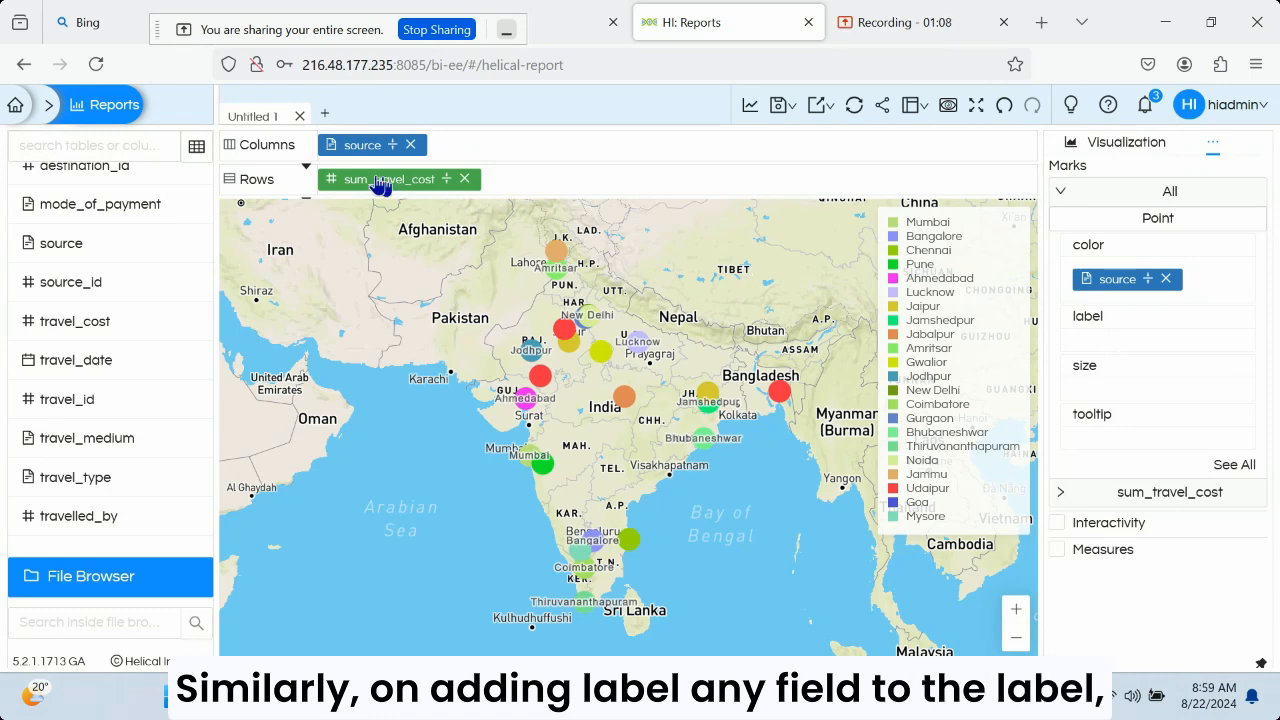
pyautogui.moveTo(376, 188); pyautogui.dragTo(1134, 349)
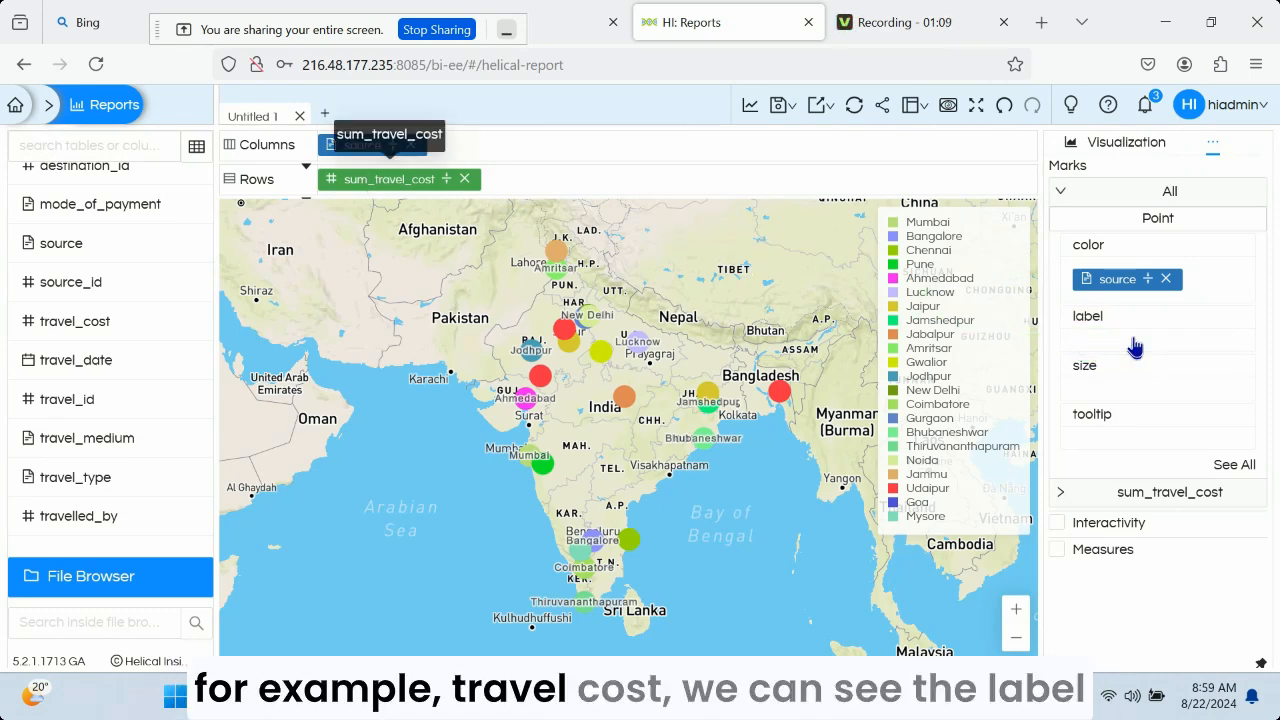
pyautogui.click(748, 110)
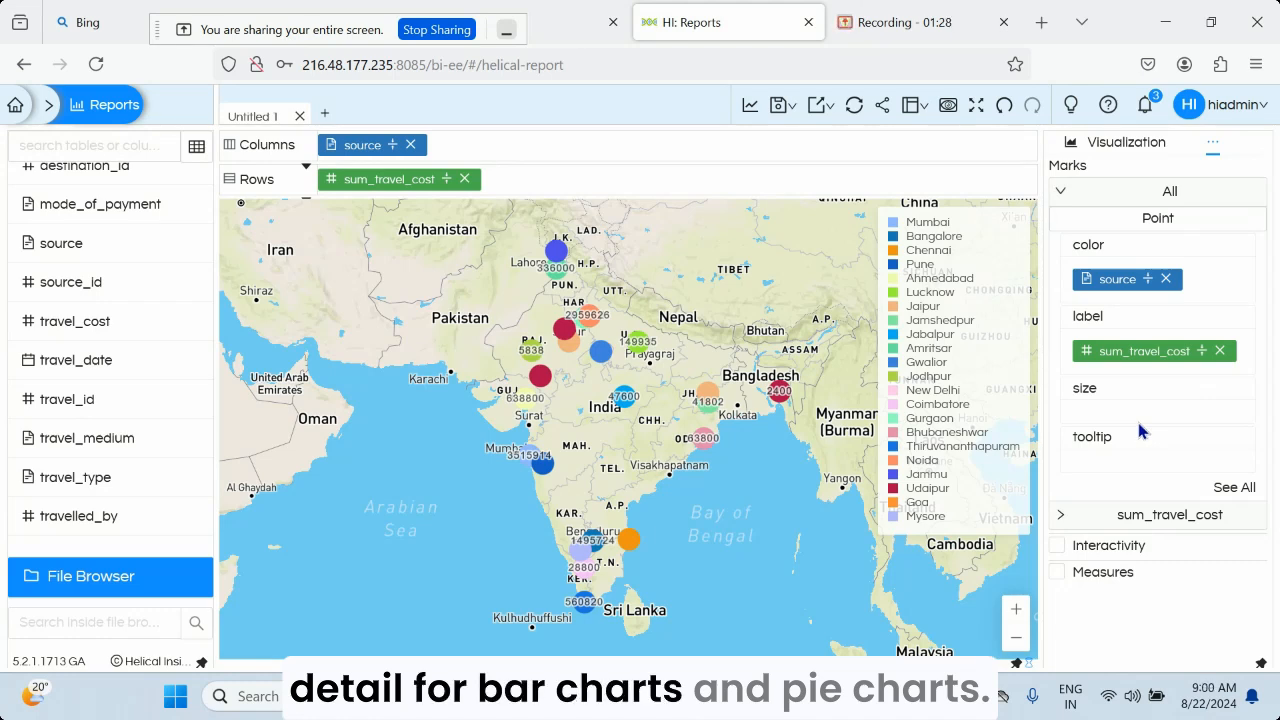
# Change the mark type for all measures to Heatmap, size it by sum_travel_cost, and regenerate the map
pyautogui.click(1106, 220)
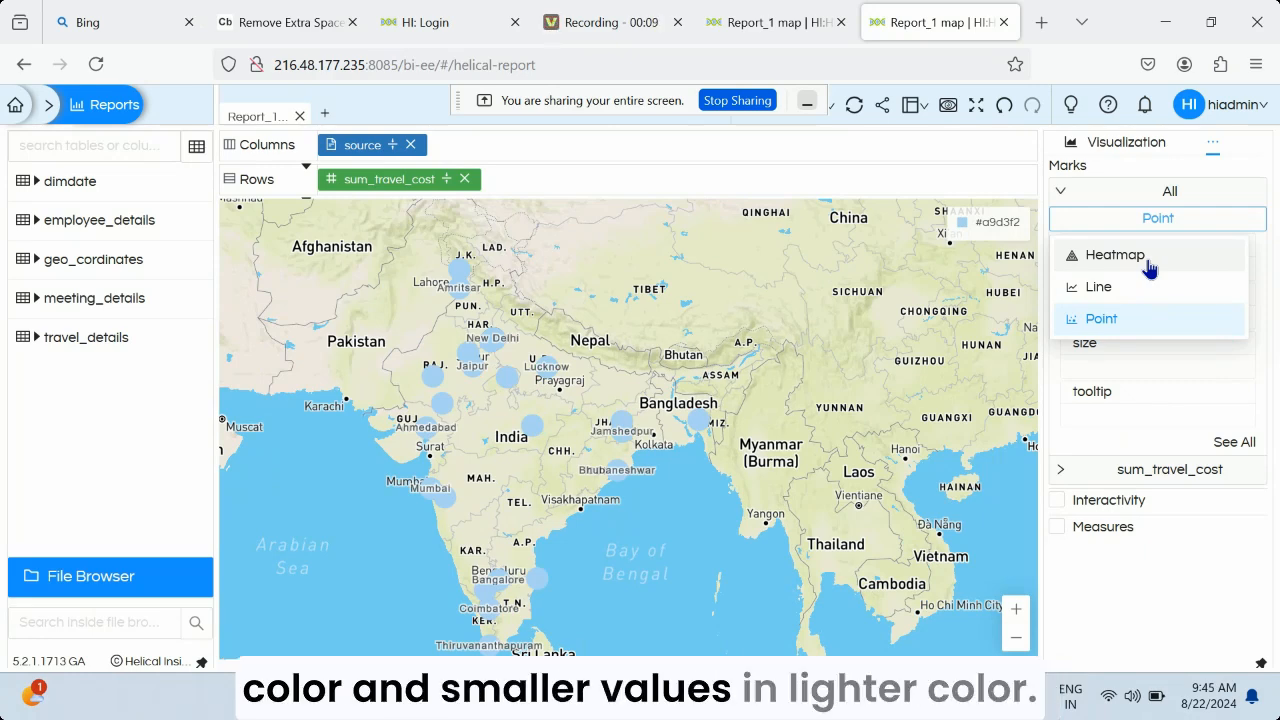
pyautogui.click(1147, 258)
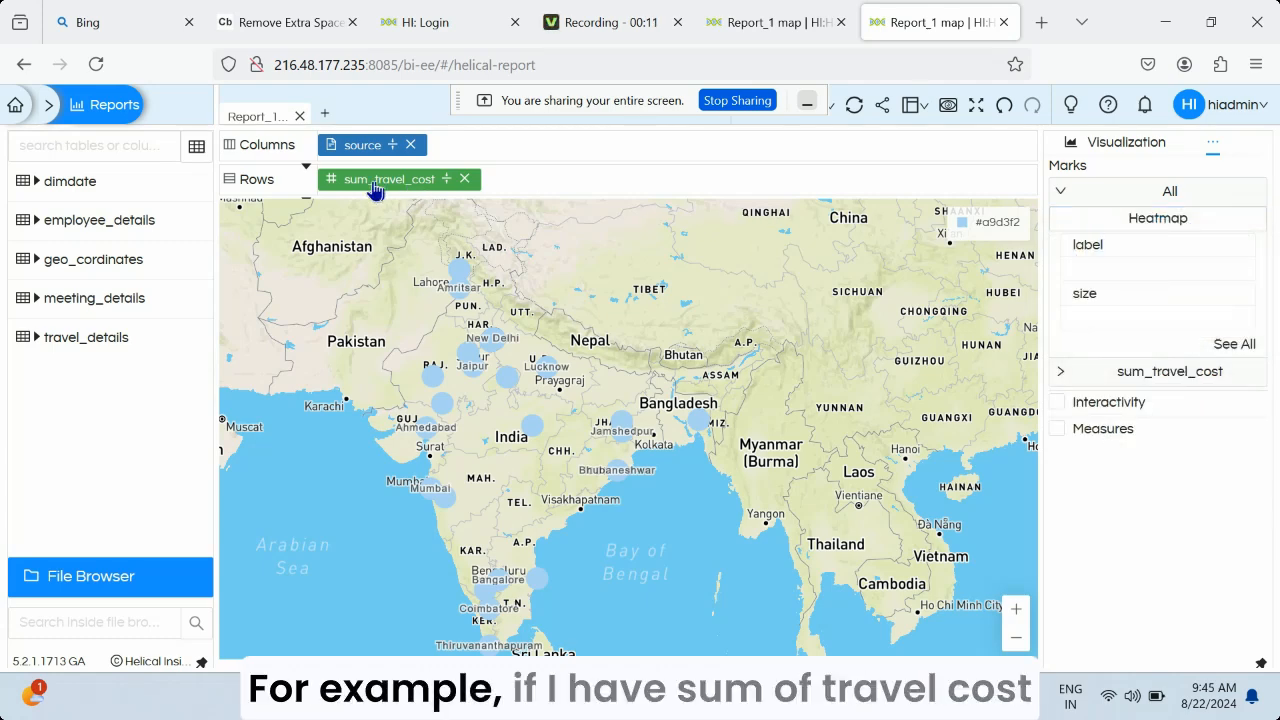
pyautogui.moveTo(374, 190); pyautogui.dragTo(1116, 320)
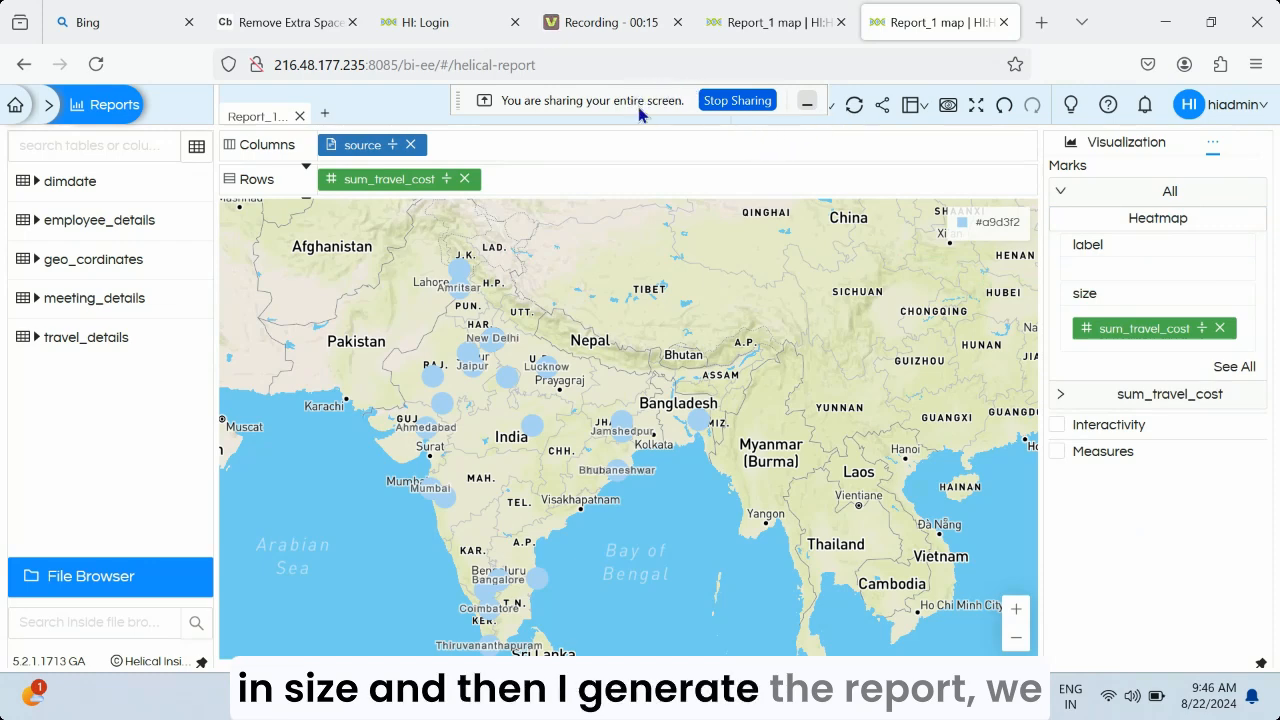
pyautogui.click(749, 124)
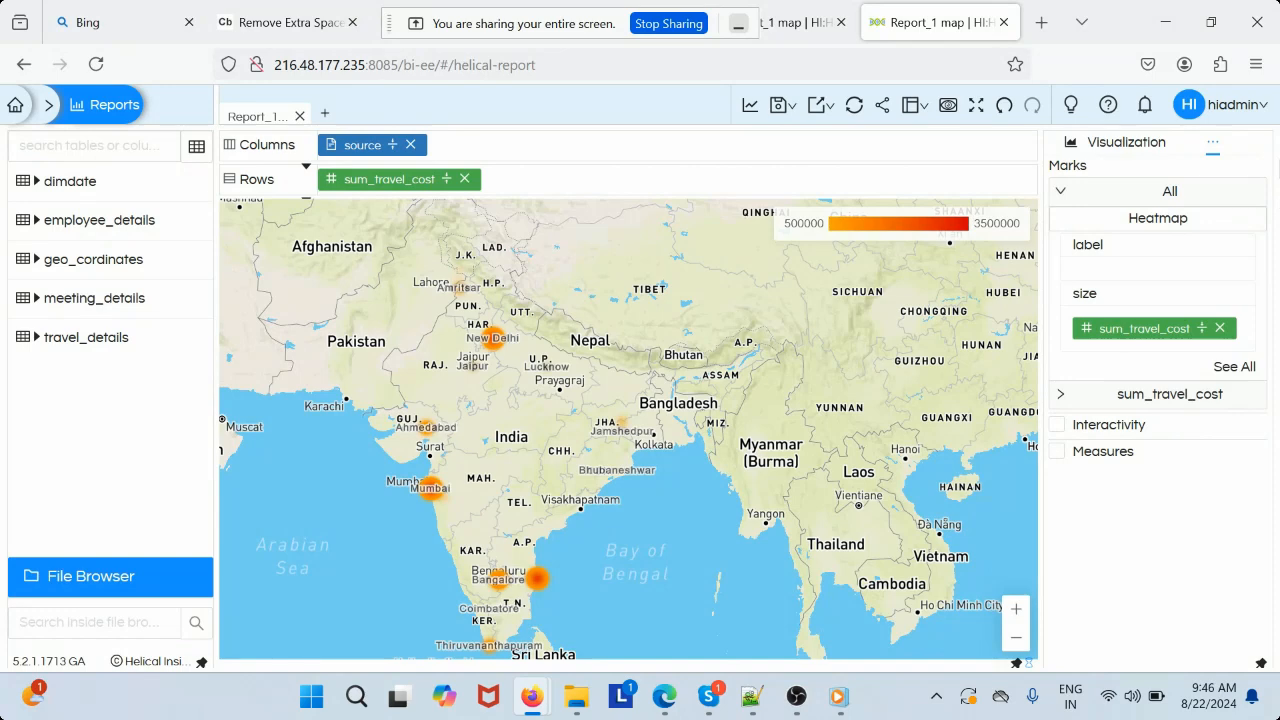
# Open the map-specific formatting options in the visualization's properties
pyautogui.click(1213, 147)
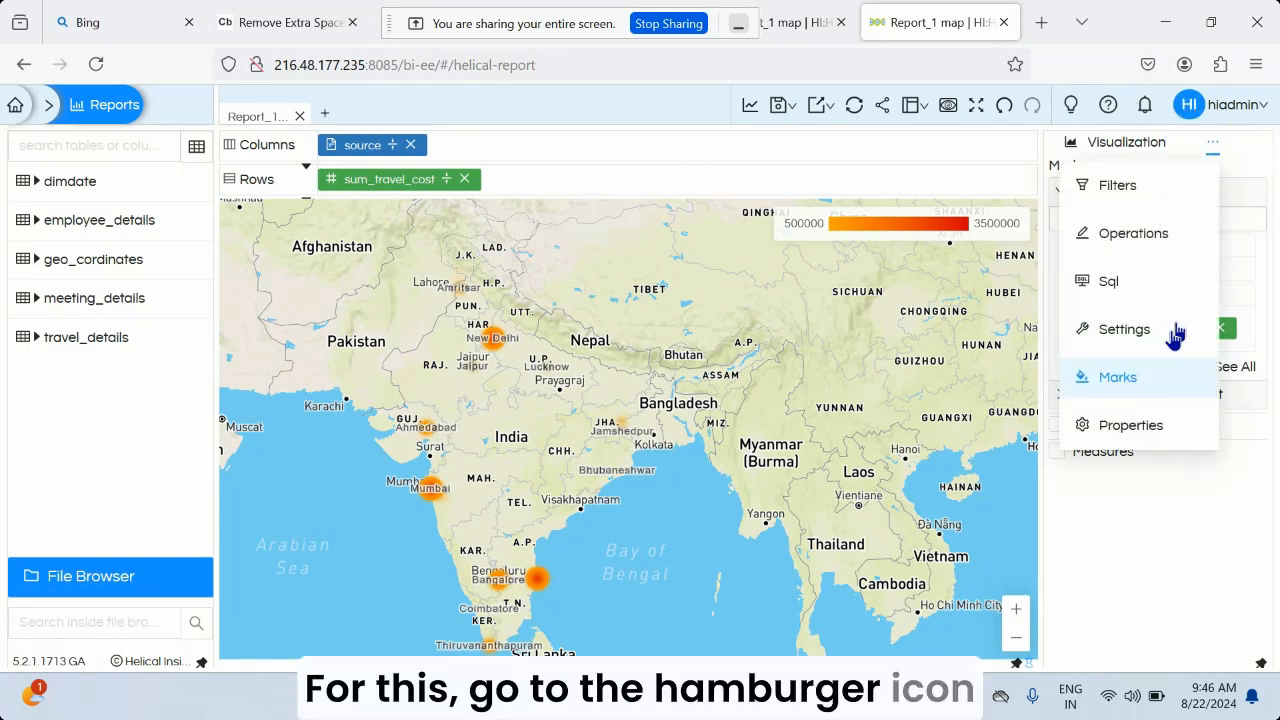
pyautogui.click(1213, 147)
pyautogui.click(1213, 147)
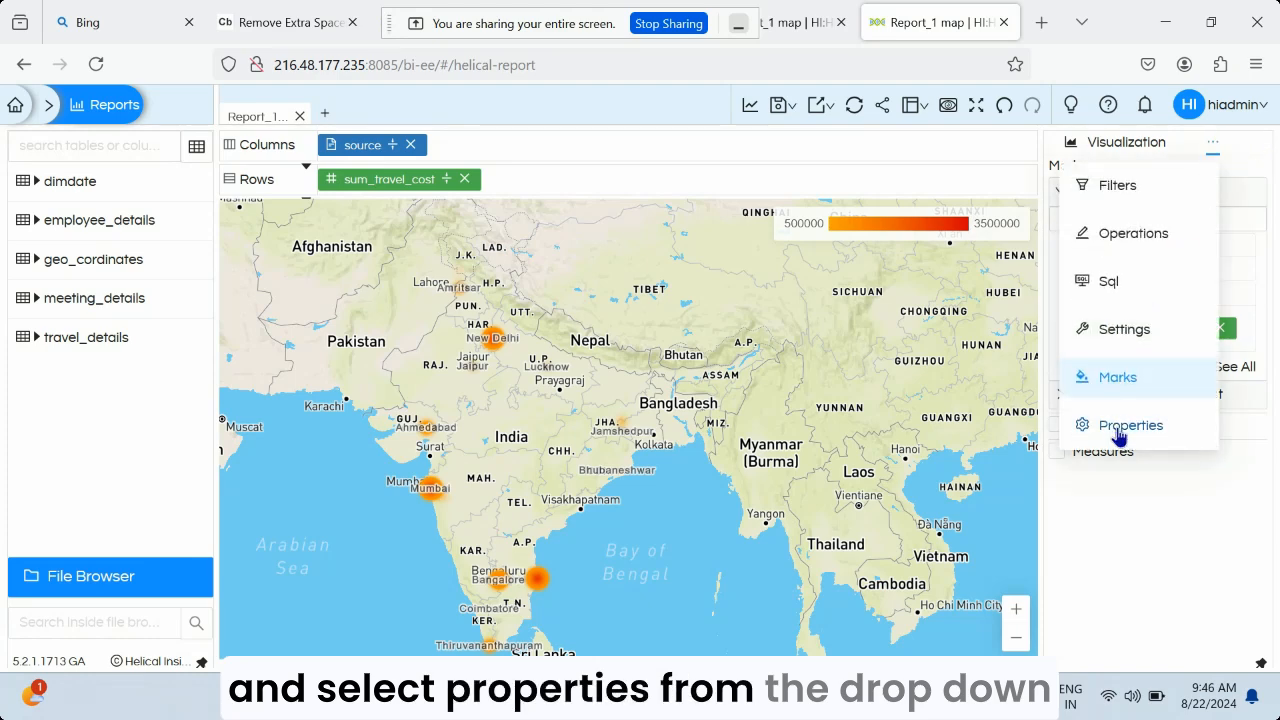
pyautogui.click(1124, 428)
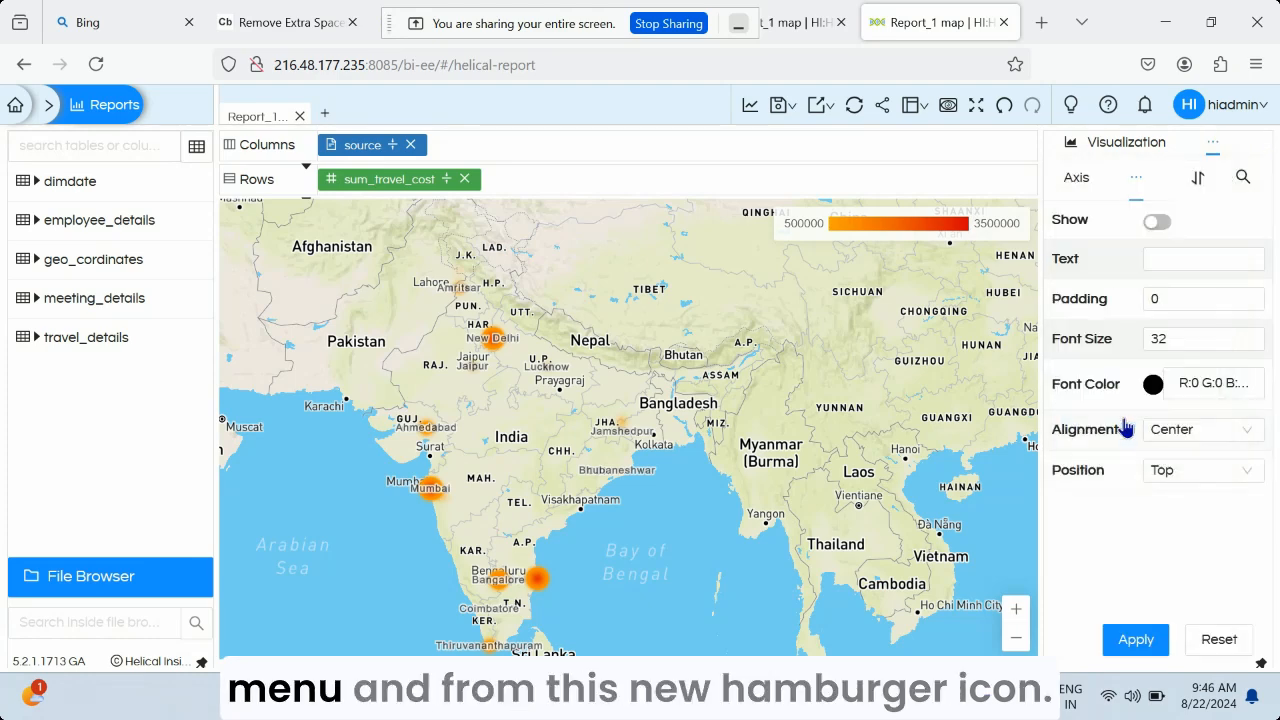
pyautogui.click(1136, 178)
pyautogui.click(1137, 180)
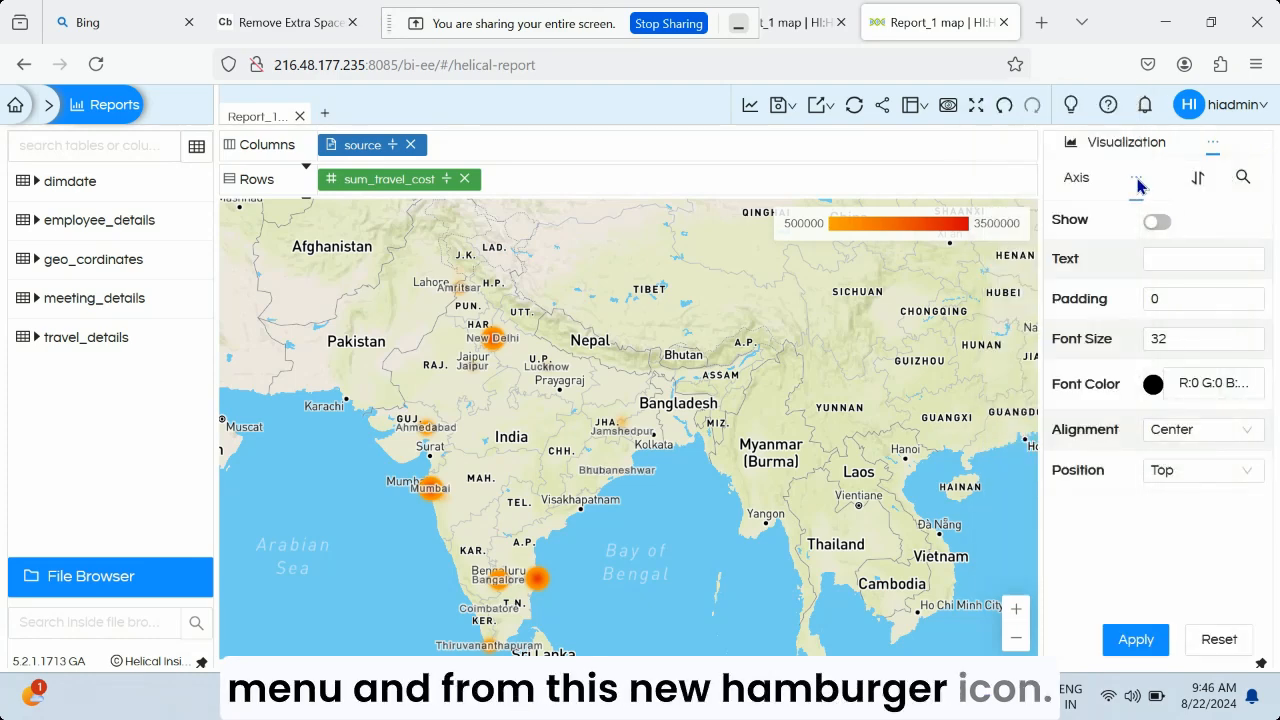
pyautogui.click(1137, 182)
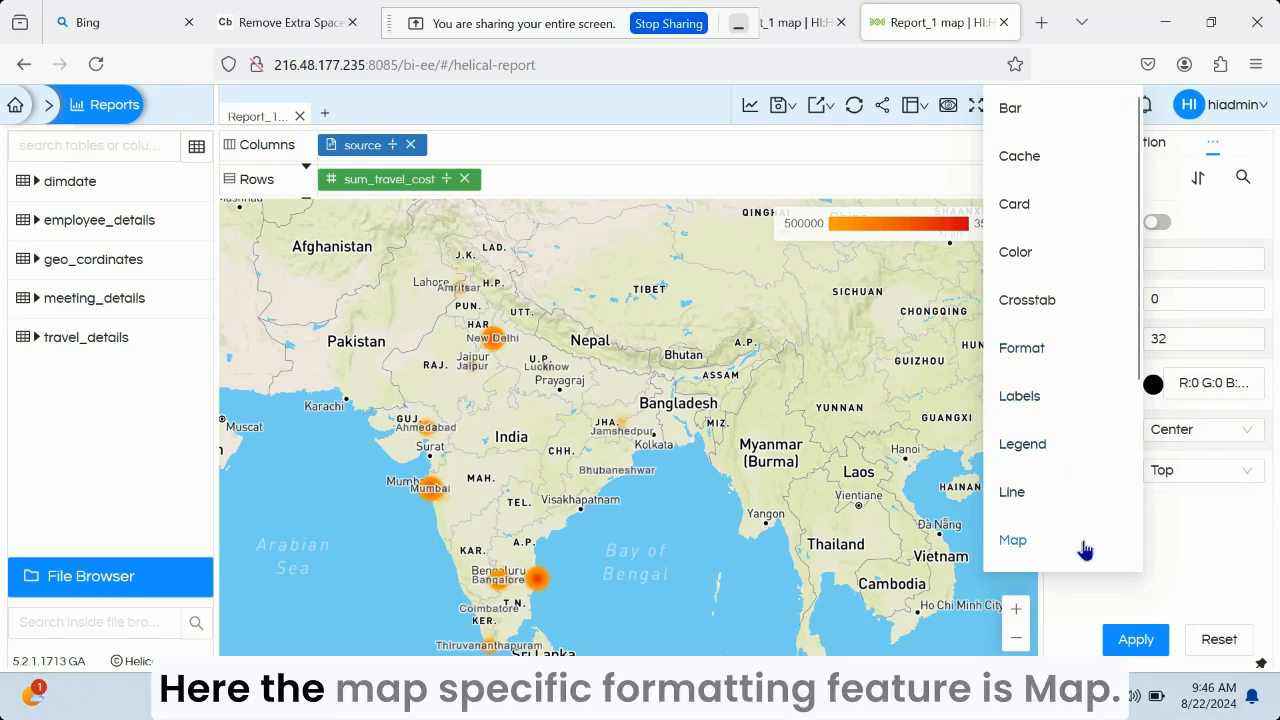
pyautogui.click(1013, 540)
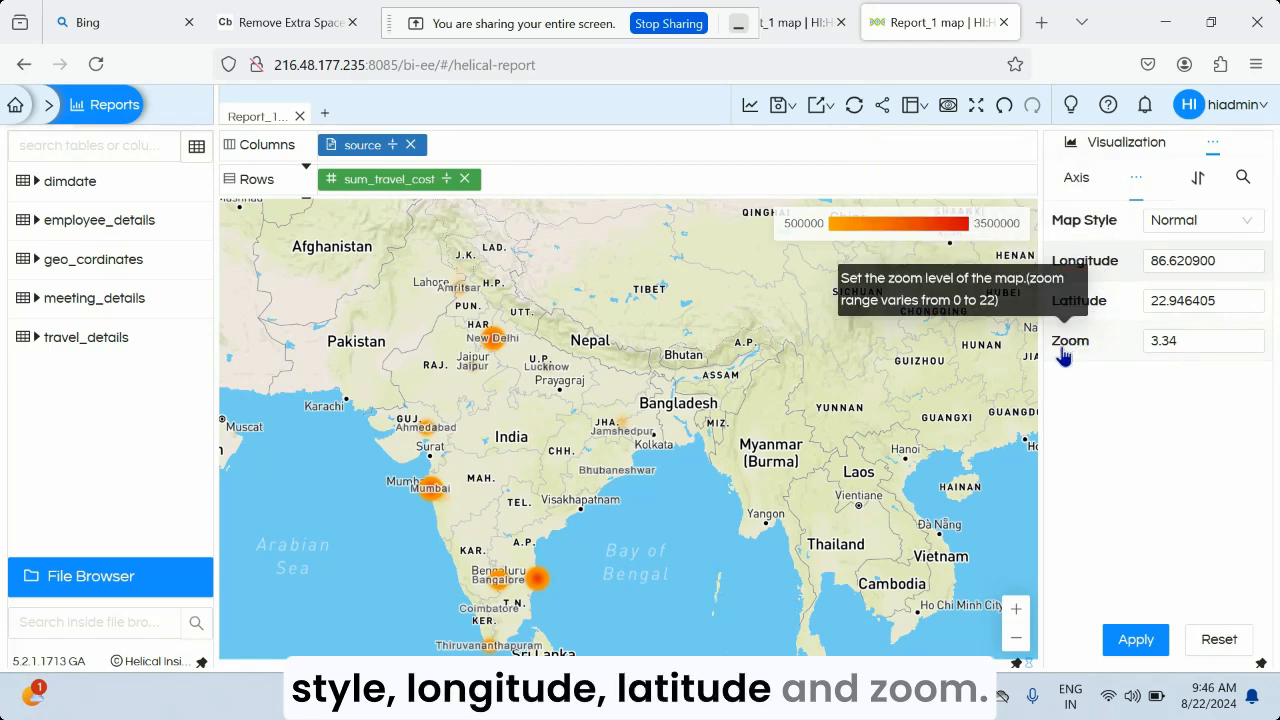
# Set the map style to Dark and apply it to the heatmap
pyautogui.moveTo(1083, 238)
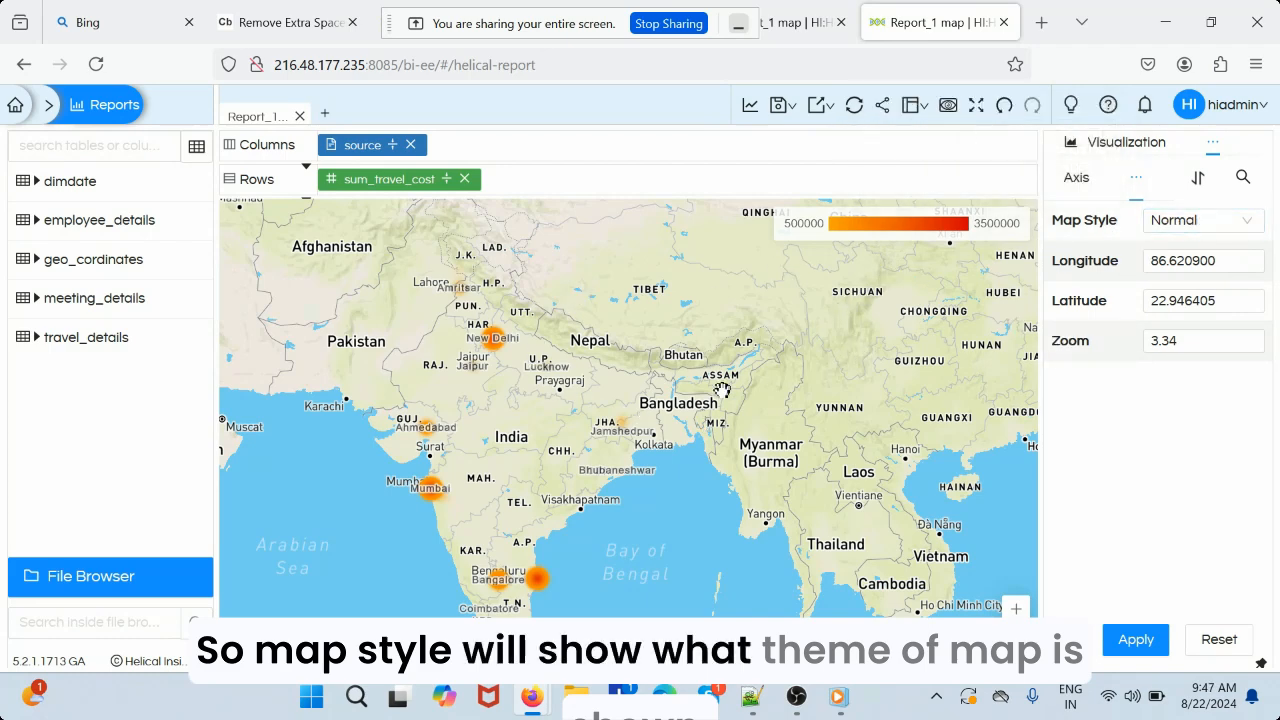
pyautogui.click(1248, 221)
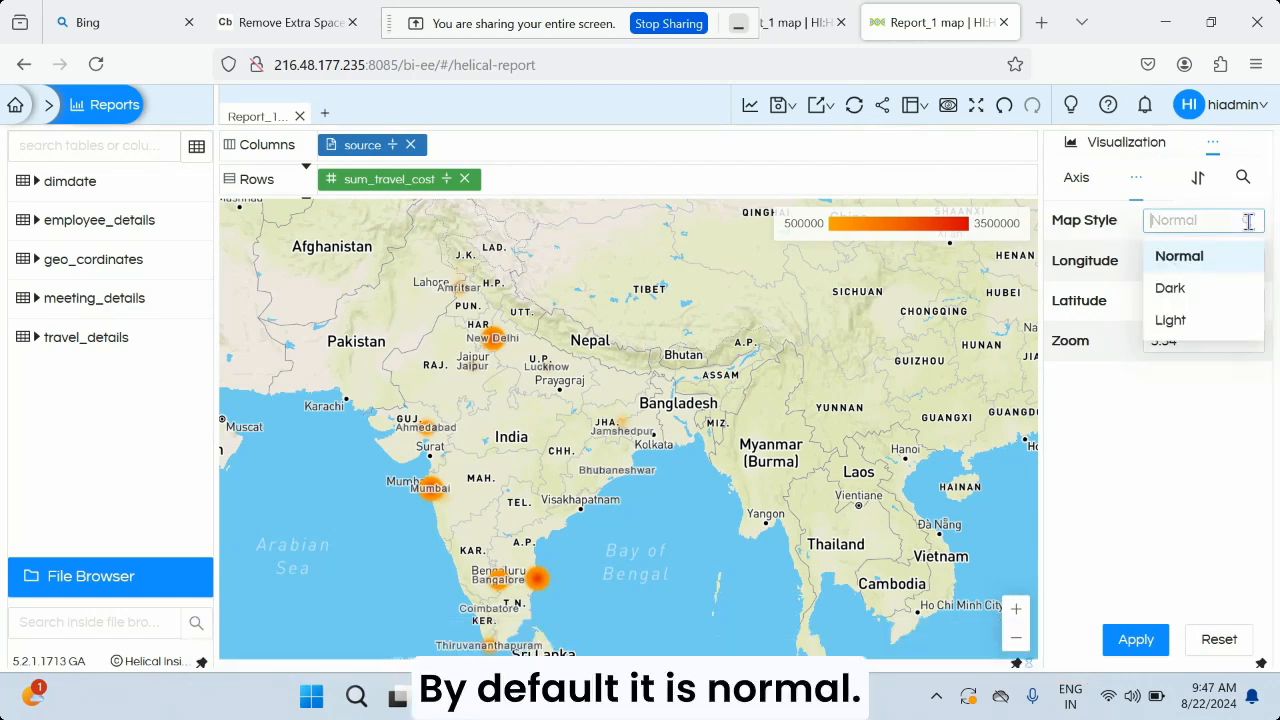
pyautogui.click(1220, 290)
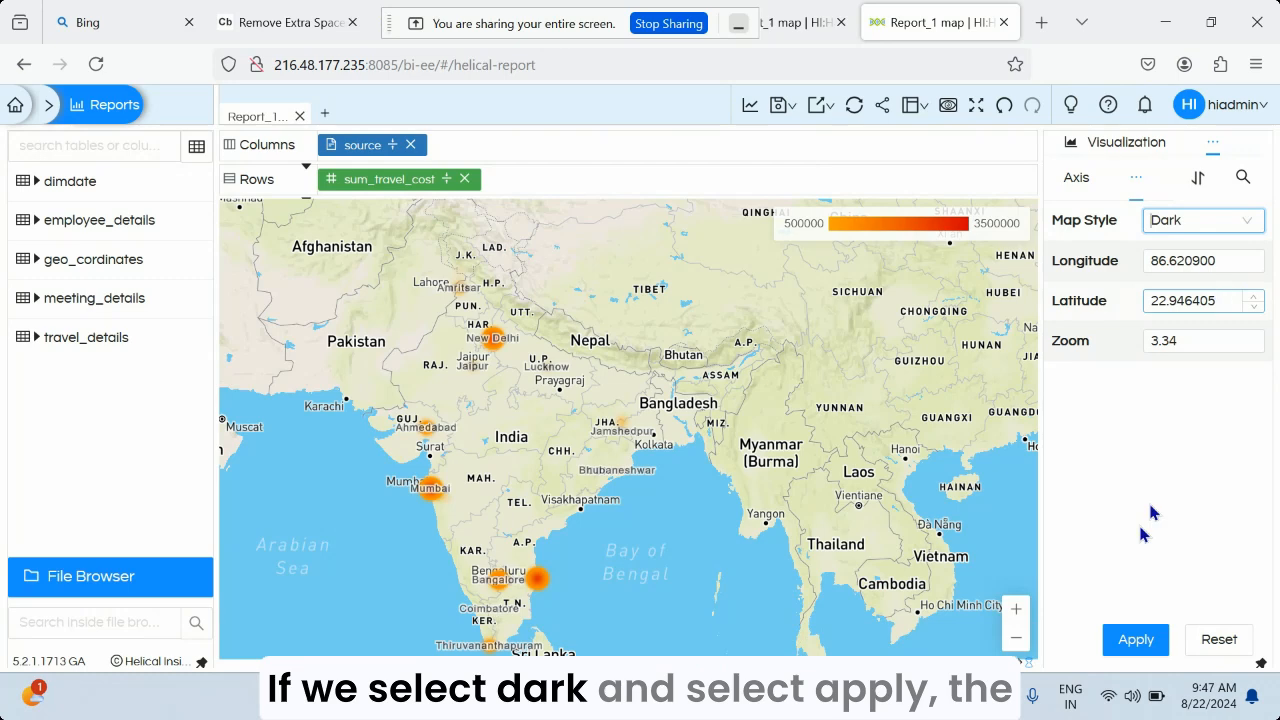
pyautogui.click(1138, 641)
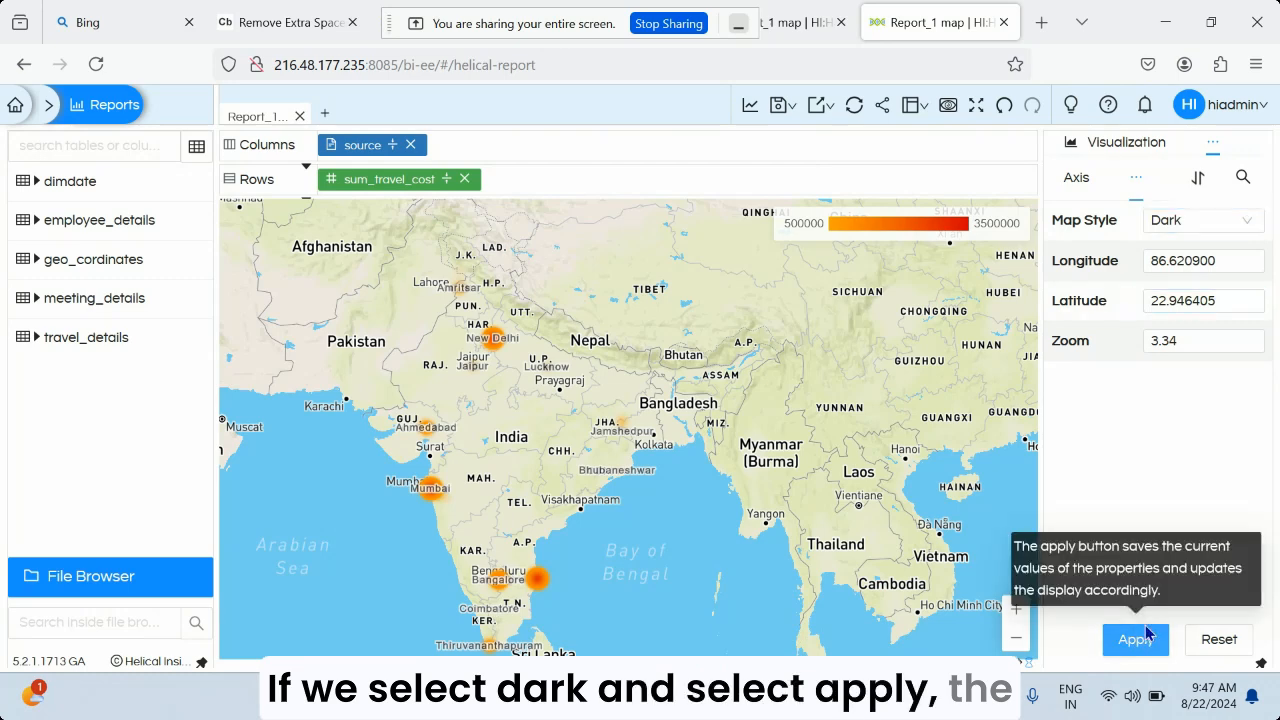
pyautogui.click(1147, 624)
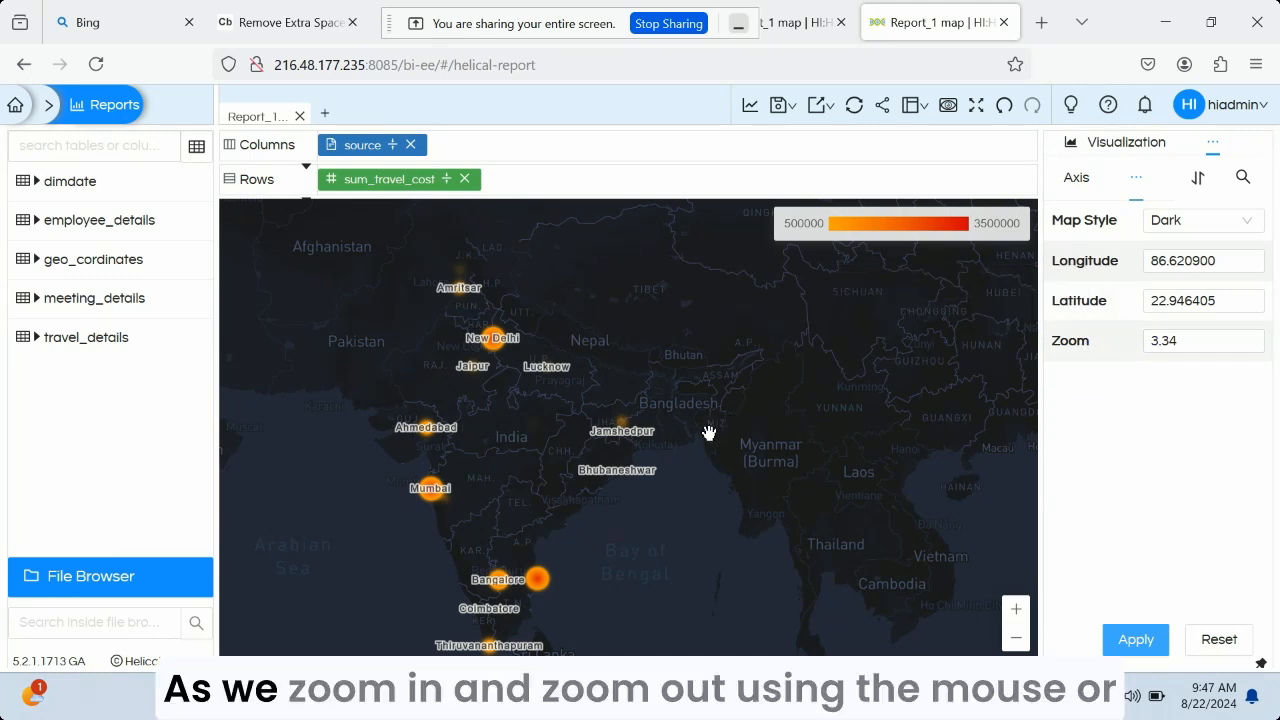
# Zoom the map in and out to examine how its longitude, latitude and zoom properties respond
pyautogui.scroll(1, 708, 433)
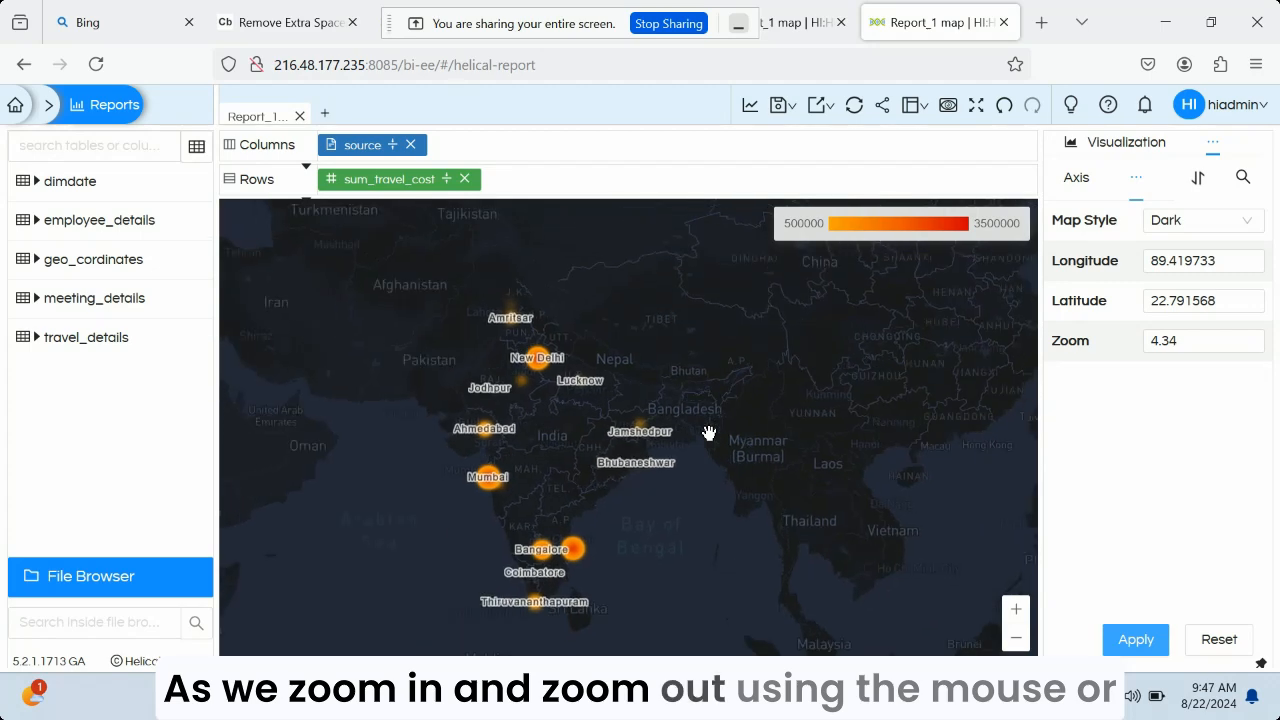
pyautogui.scroll(-1, 708, 433)
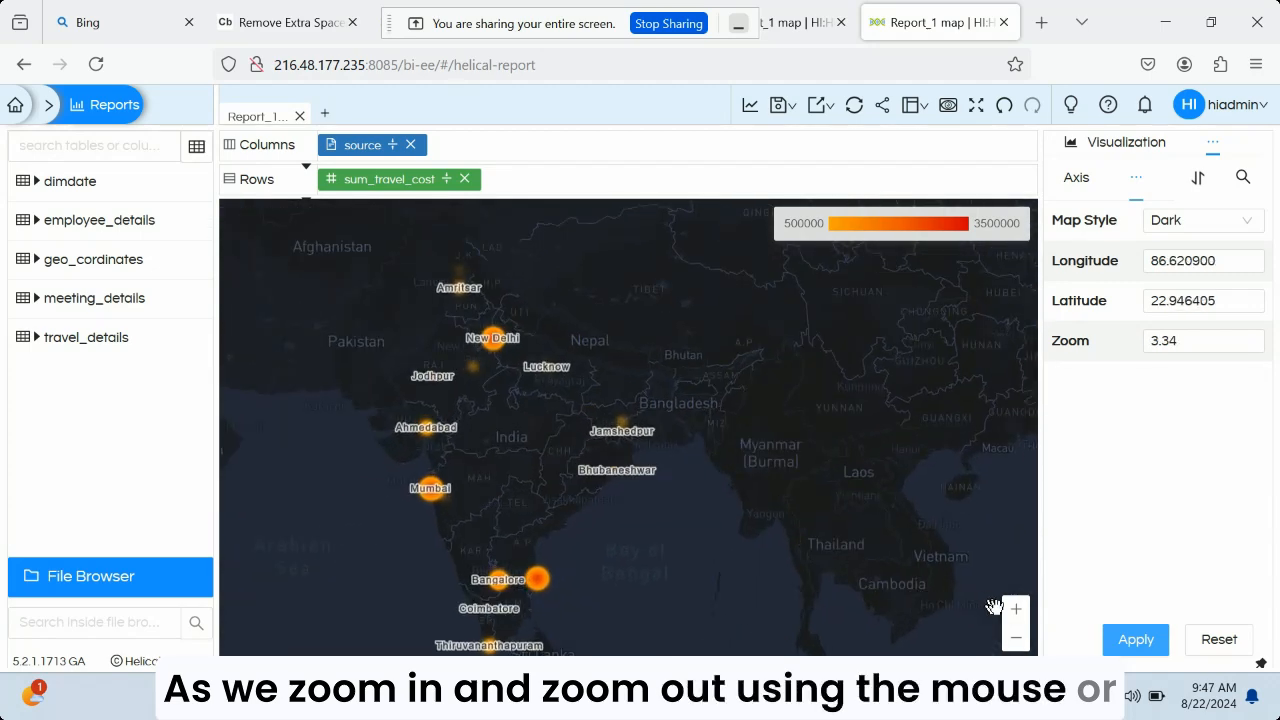
pyautogui.click(1016, 611)
pyautogui.click(1016, 637)
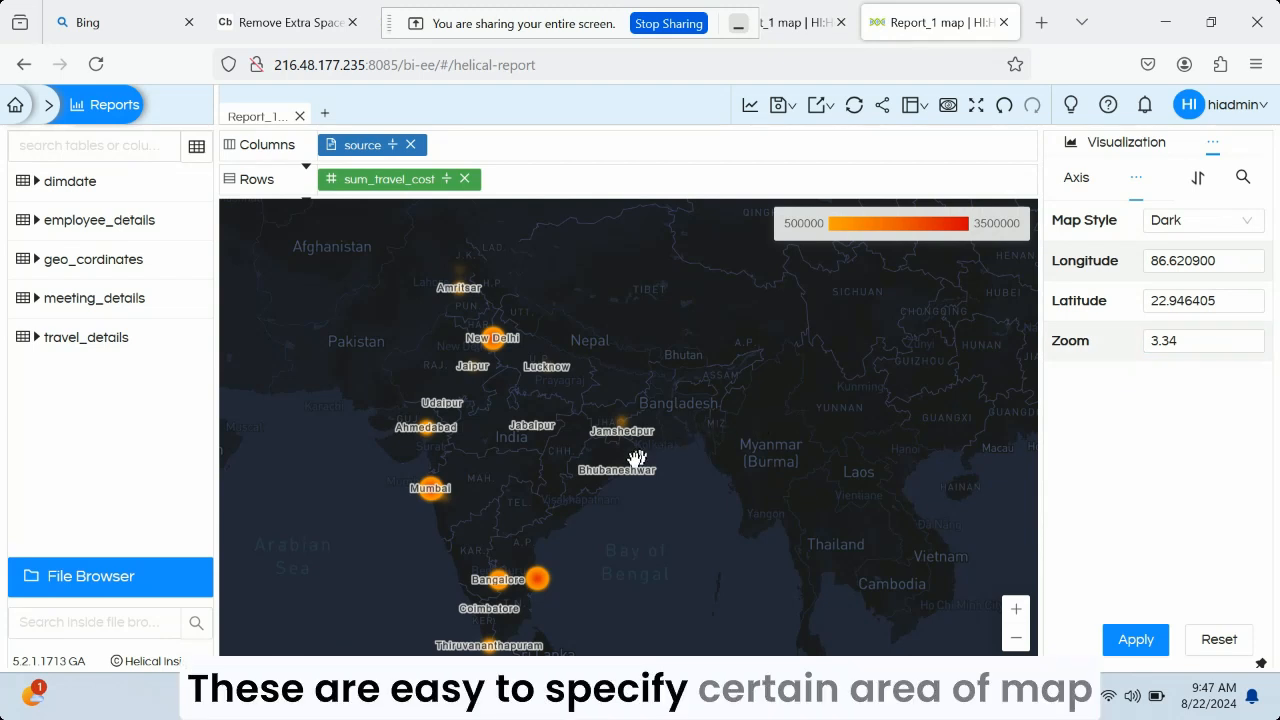
pyautogui.scroll(1, 624, 463)
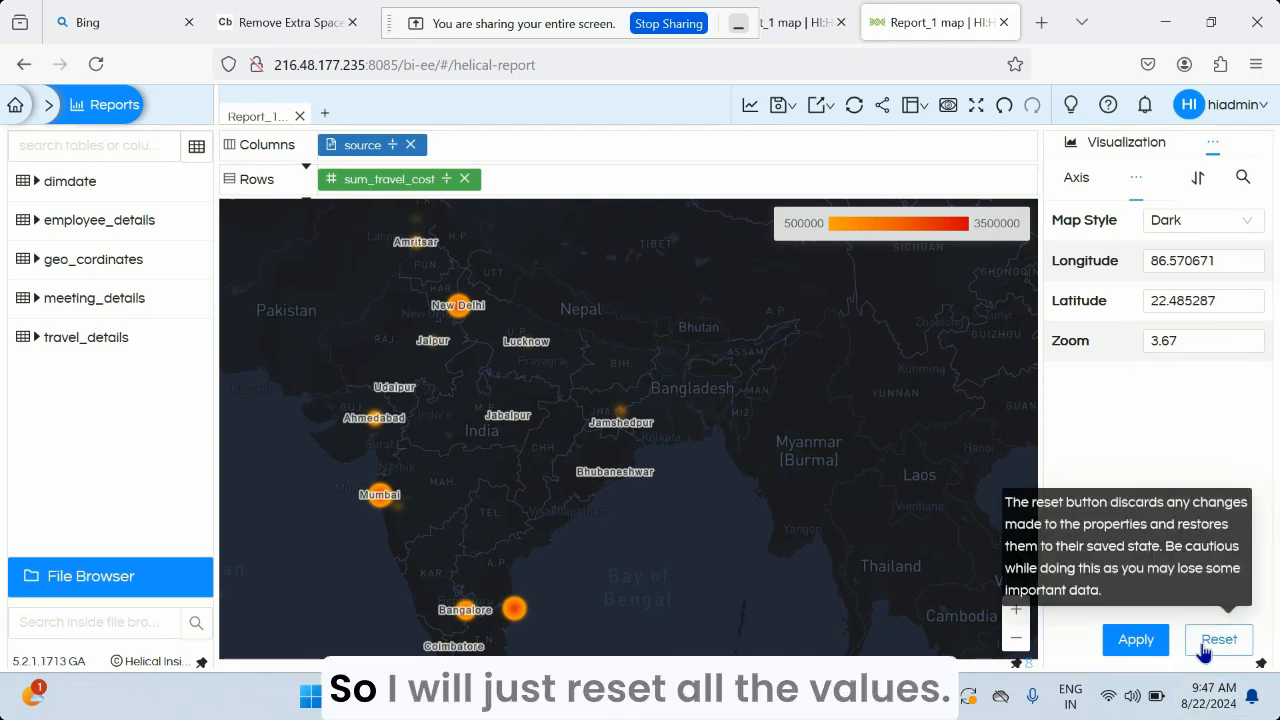
# Set the map style back to Normal, reset the map properties and apply them
pyautogui.click(1231, 219)
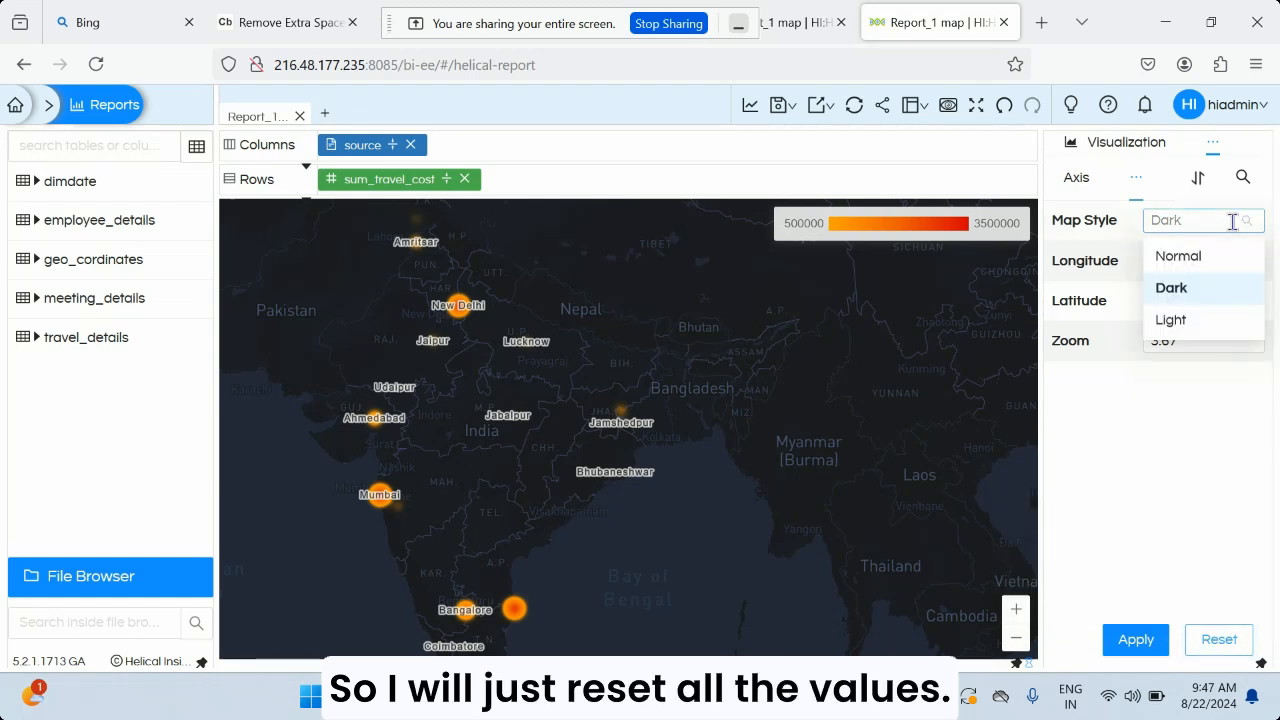
pyautogui.click(1178, 257)
pyautogui.click(1218, 639)
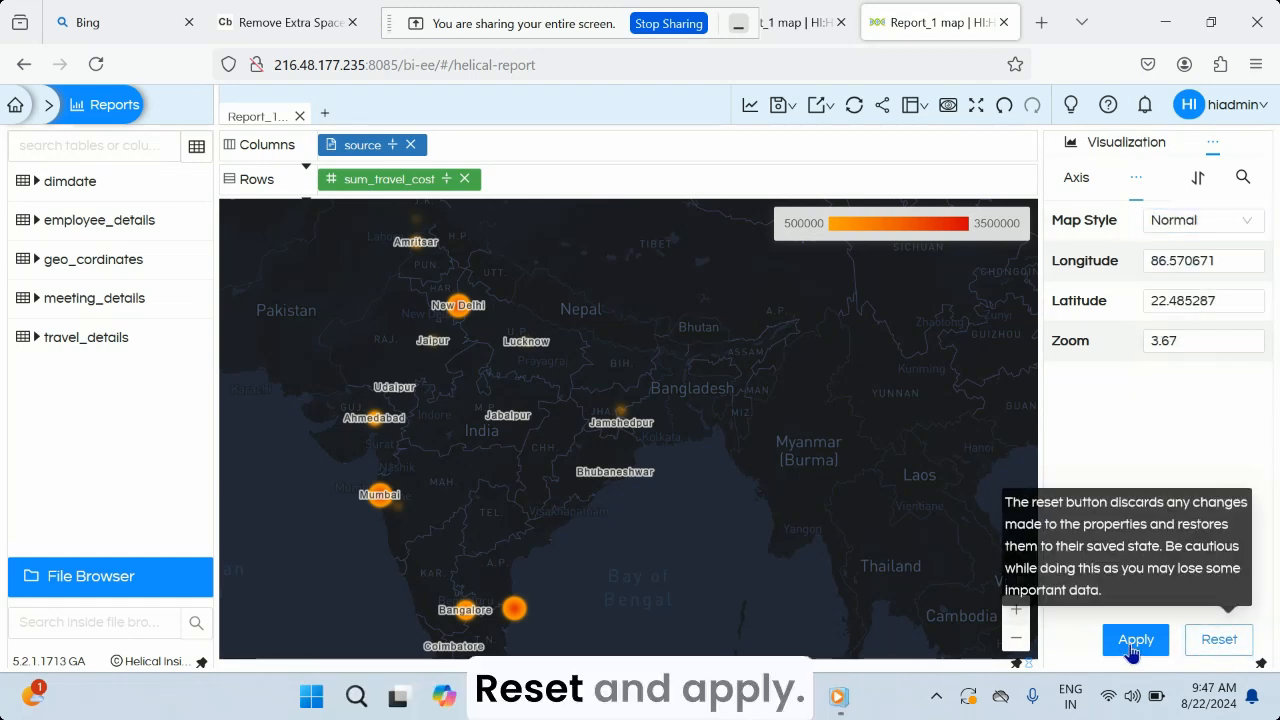
pyautogui.click(1134, 645)
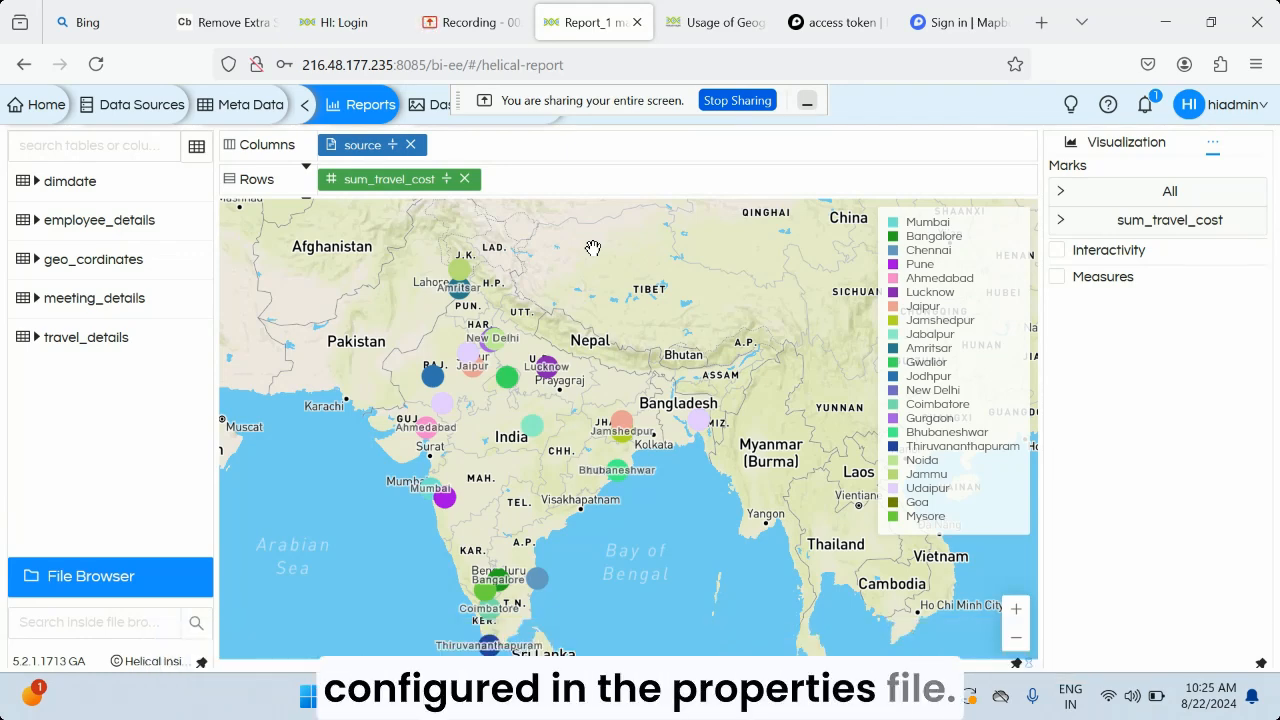
# Switch to the Helical Insight article on geographical map usage and read how to configure the Mapbox access token in map.properties
pyautogui.click(728, 22)
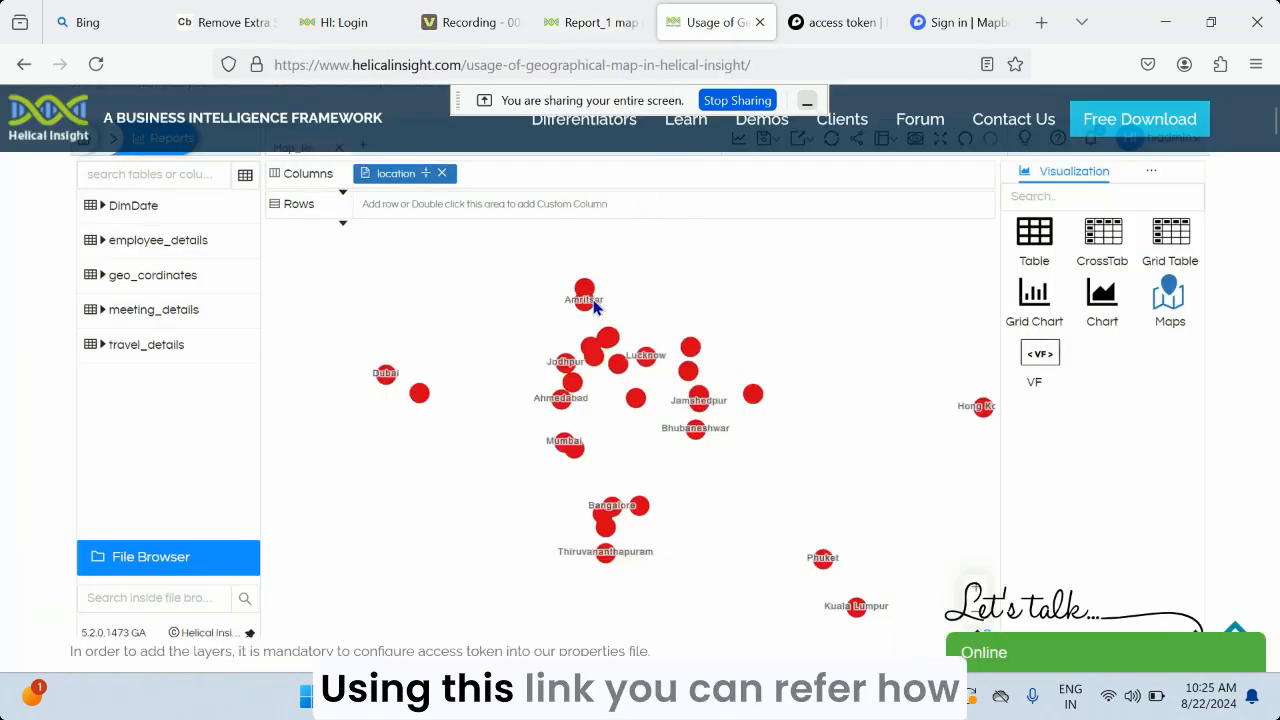
pyautogui.scroll(2, 648, 302)
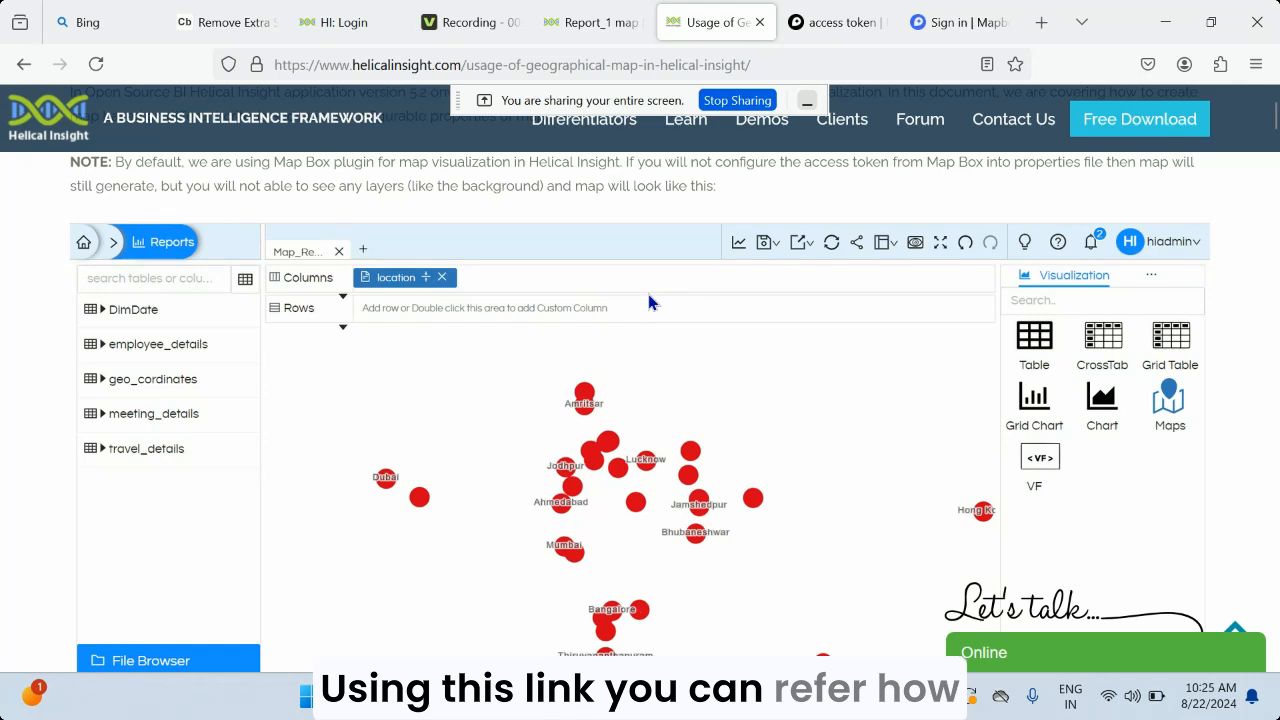
pyautogui.scroll(-6, 648, 300)
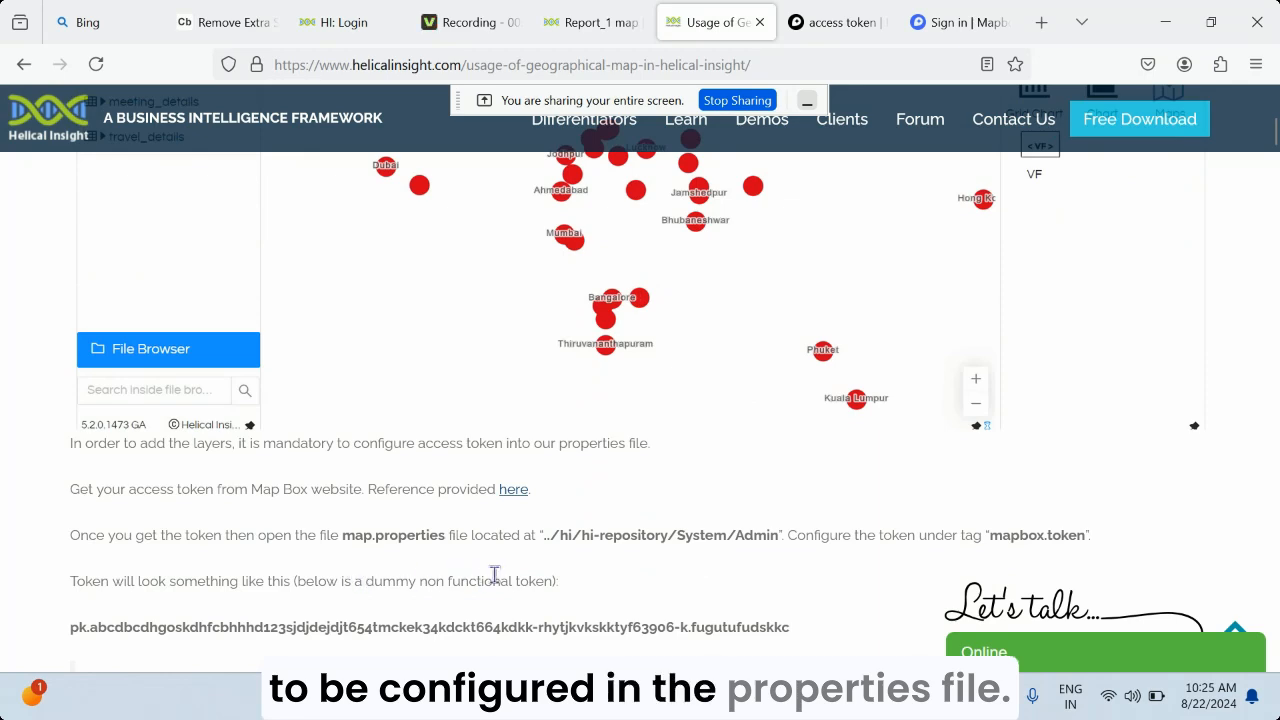
pyautogui.scroll(-2, 382, 606)
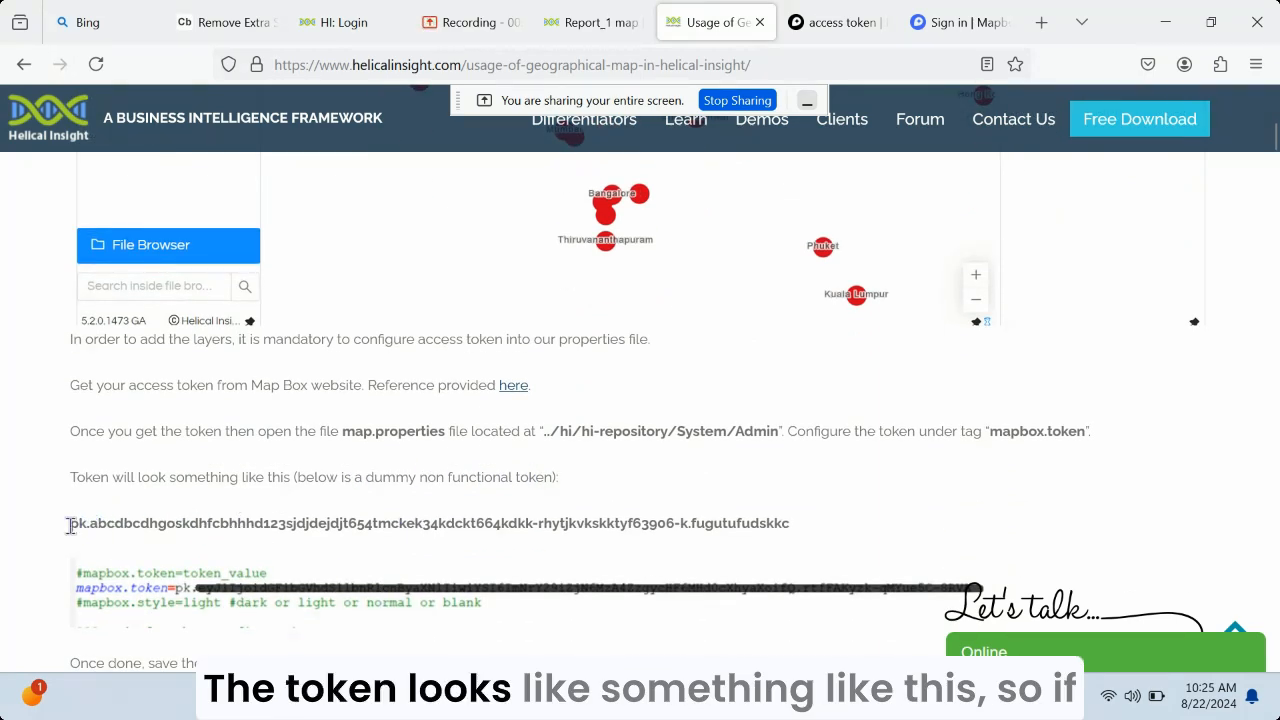